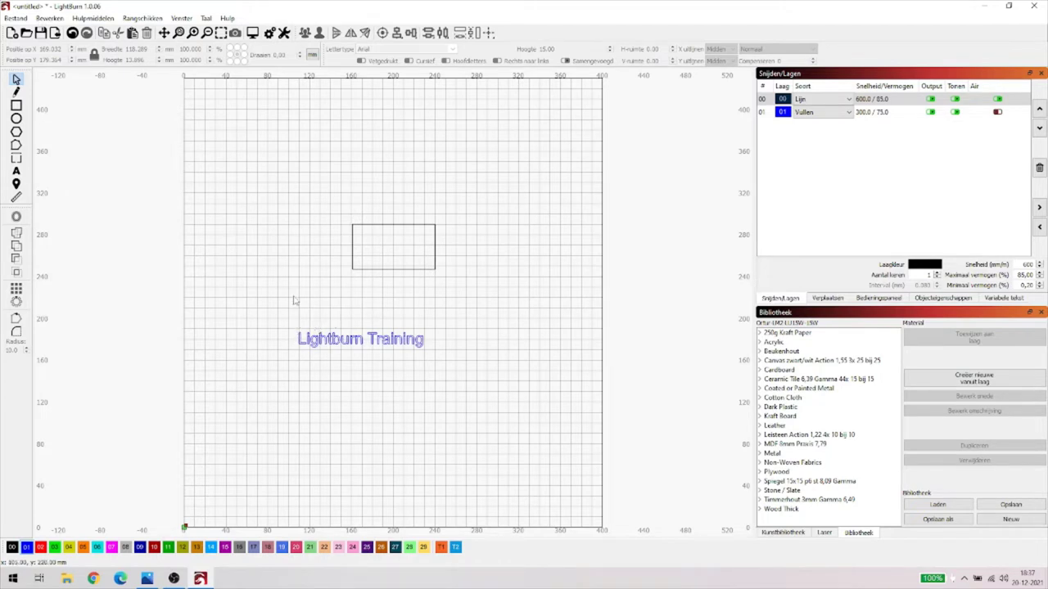
- Move the Lightburn Training text to X 200 mm and Y 215 mm, and deselect it
left_click(298, 338)
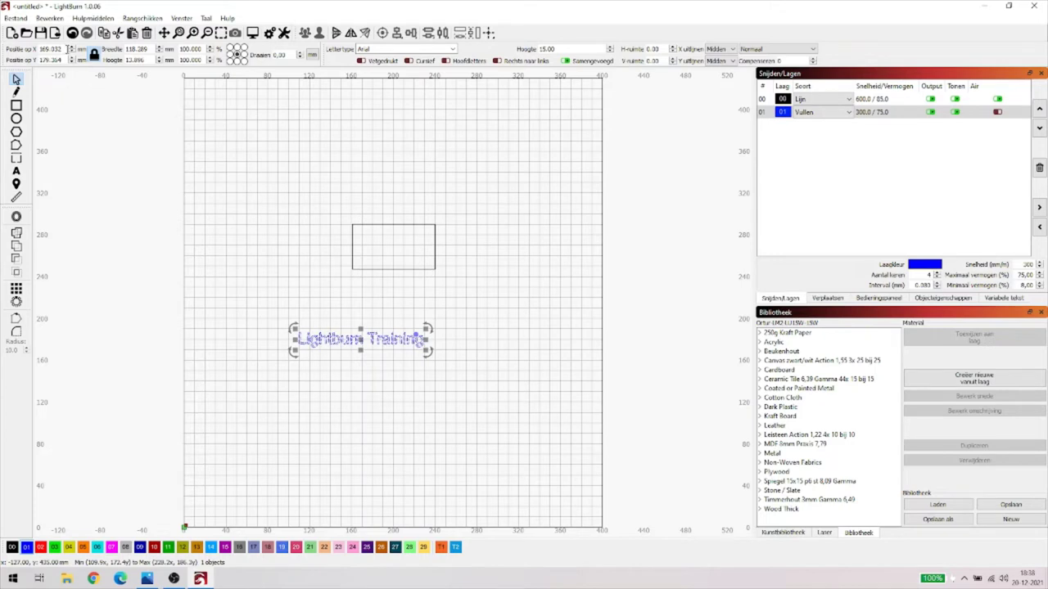
double_click(51, 49)
type("200")
key("Tab")
type("215")
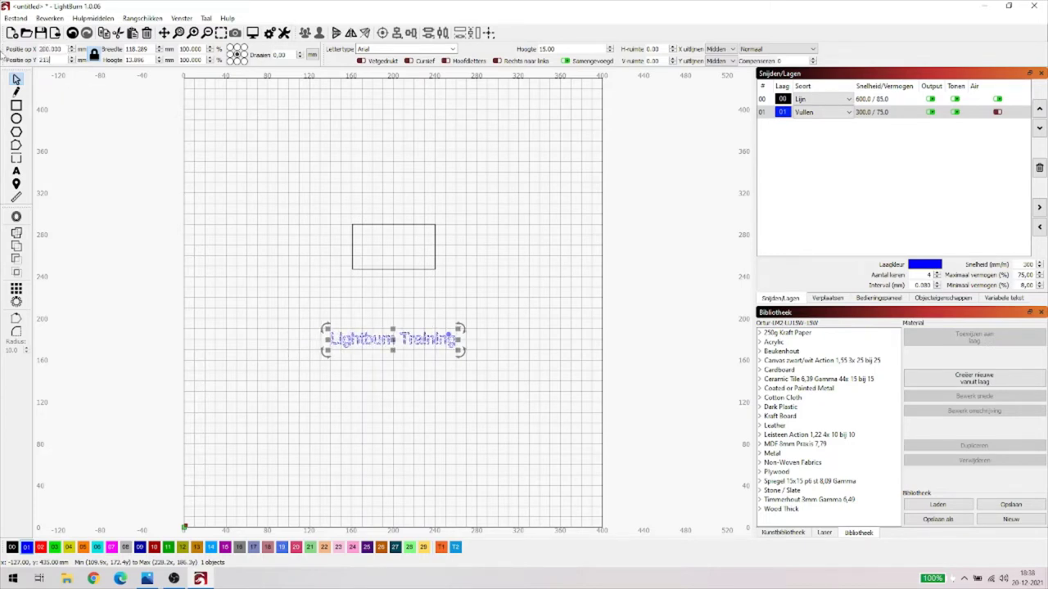
key("Return")
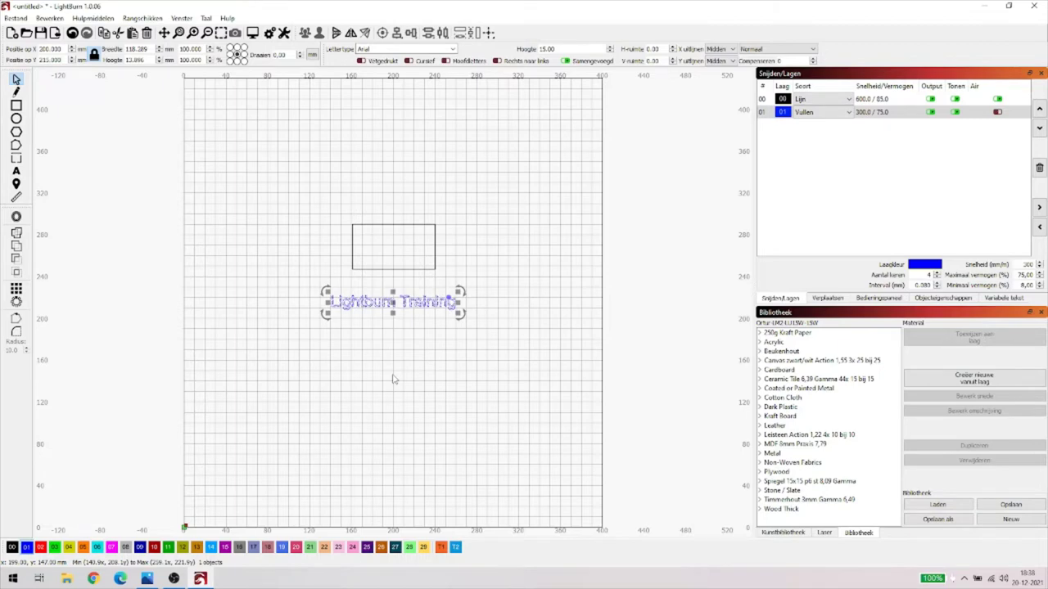
left_click(509, 388)
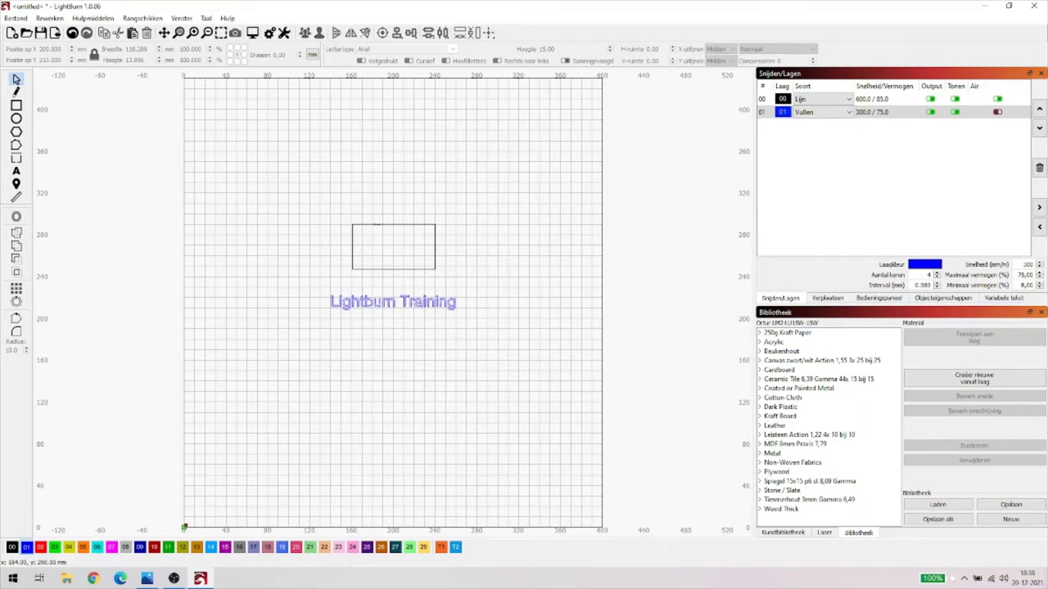
- Try to set the rectangle's width to 100 mm with the aspect ratio locked, and undo it
left_click(377, 224)
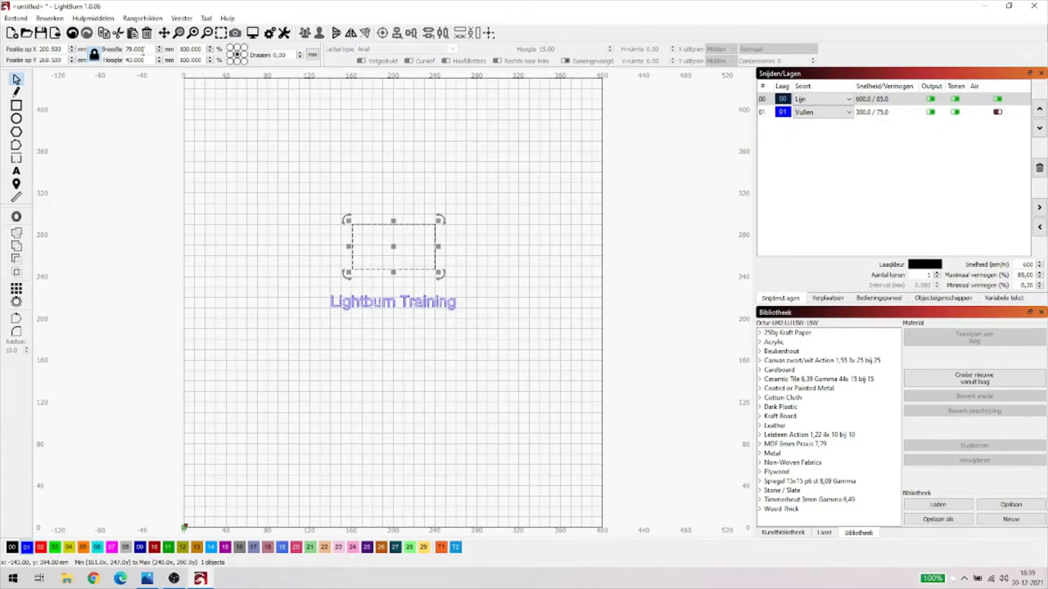
left_click_drag(145, 50, 109, 52)
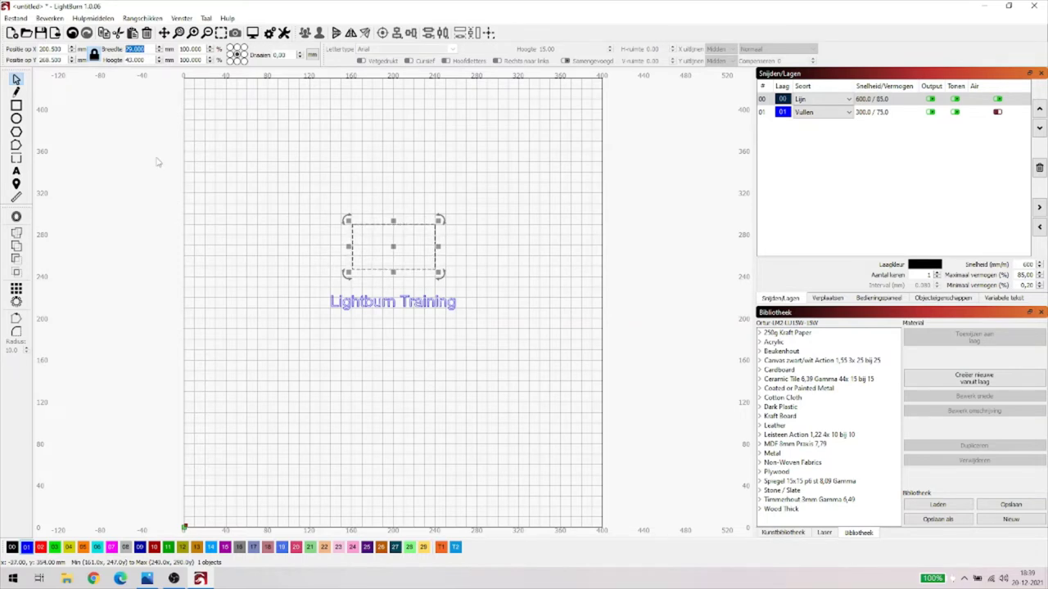
type("100")
key("Tab")
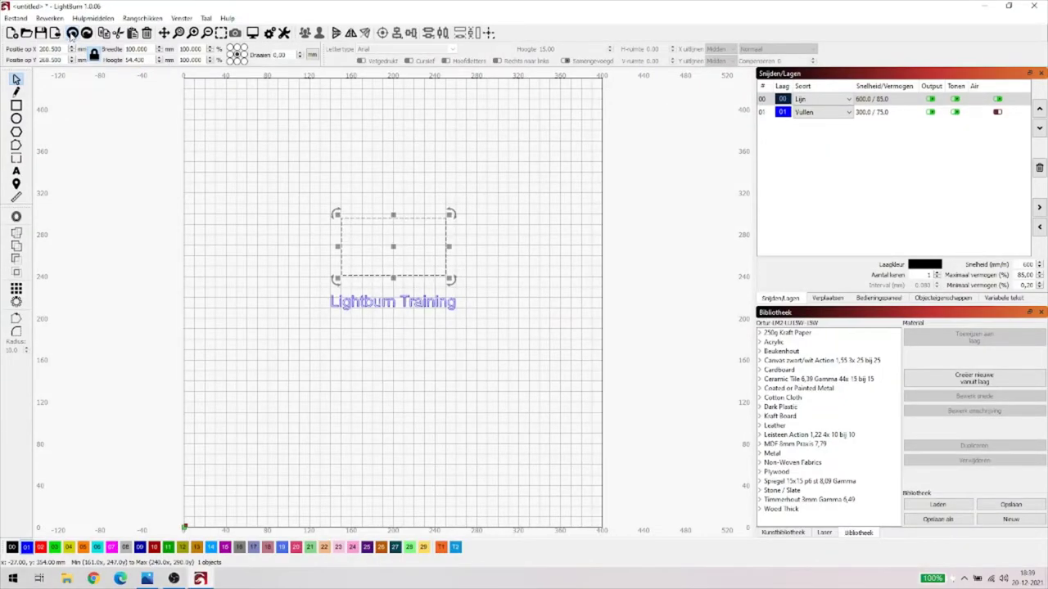
left_click(73, 33)
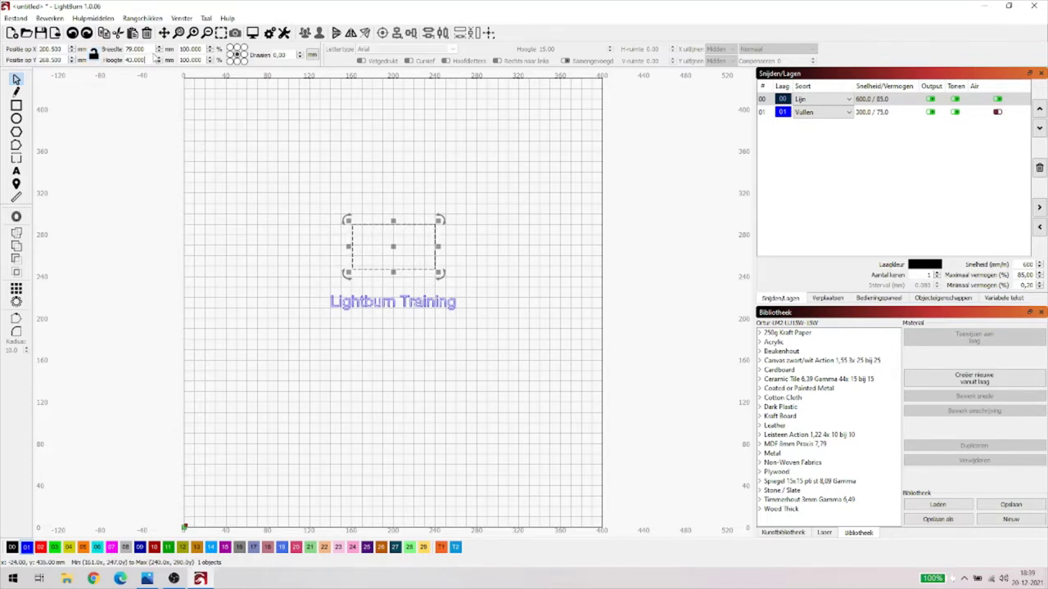
- Set the rectangle's width to 100 mm with the aspect ratio unlocked
left_click(146, 49)
type("100")
key("Tab")
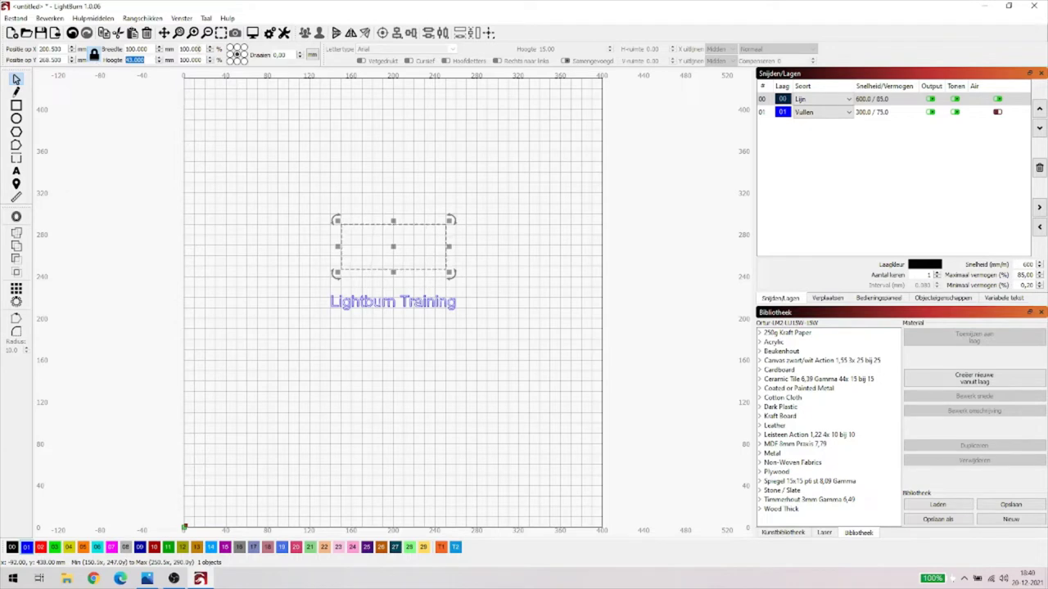
- Try to scale the rectangle to 50 percent with the aspect ratio locked, and undo it
left_click(201, 49)
type("50")
key("Tab")
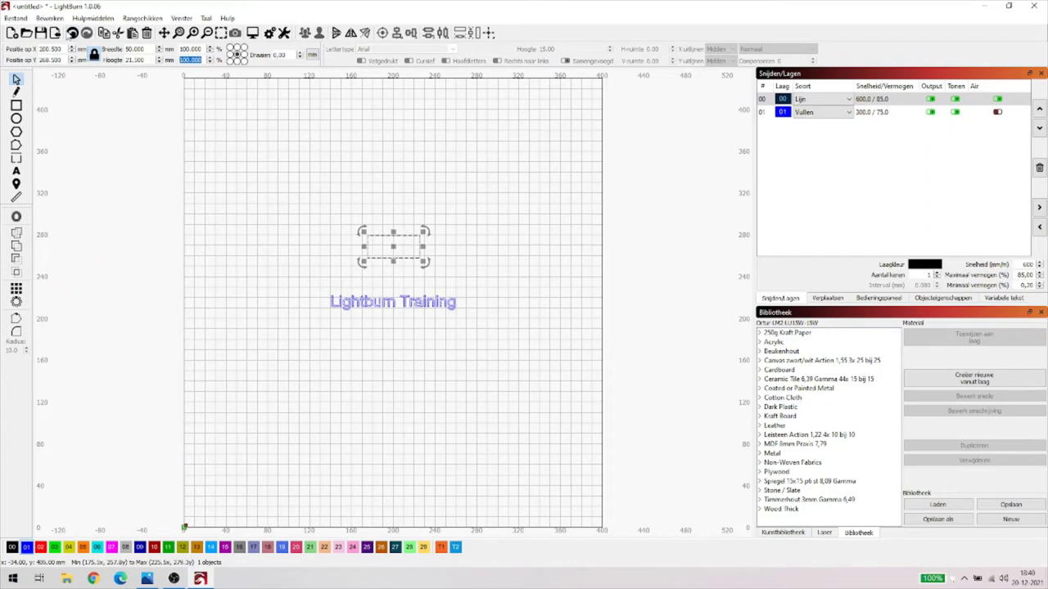
left_click(72, 33)
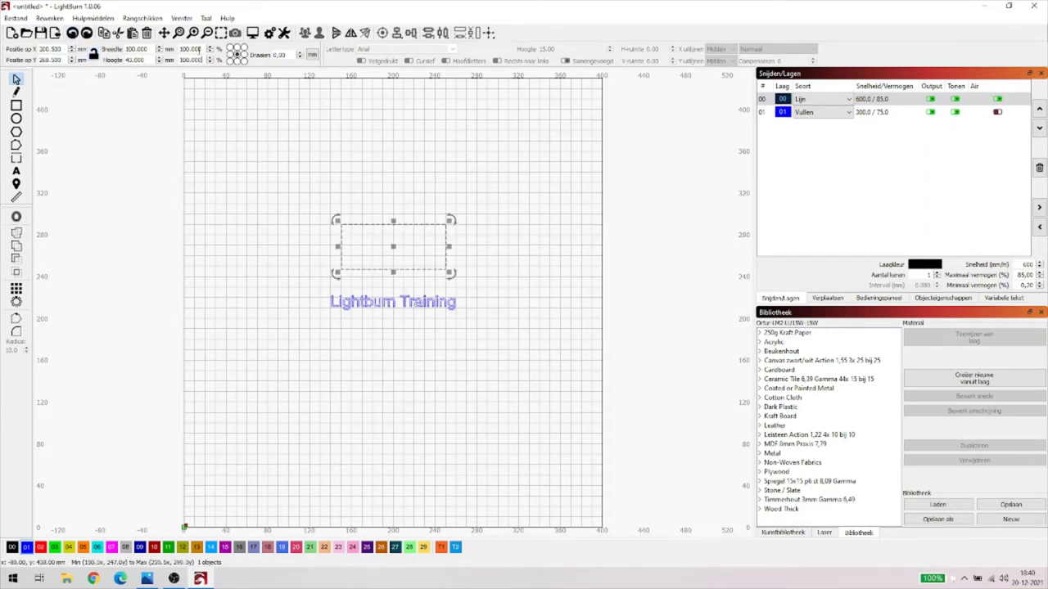
- Scale only the rectangle's width to 50 percent with the aspect ratio unlocked
left_click_drag(199, 50, 176, 50)
type("50")
key("Tab")
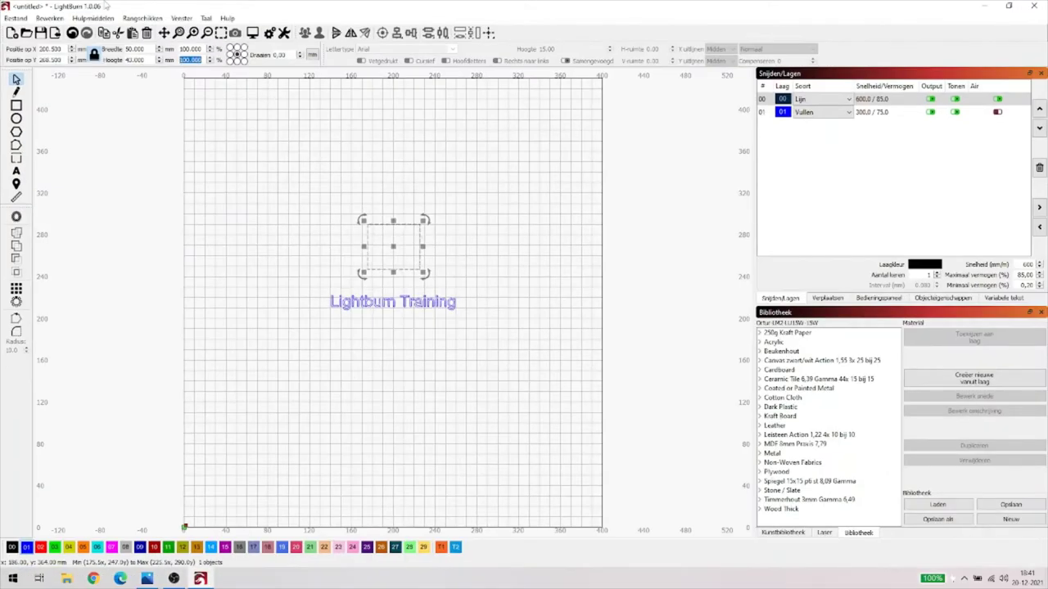
- Try out different anchor points for the rectangle and rotate it 45 degrees about its centre
left_click(230, 61)
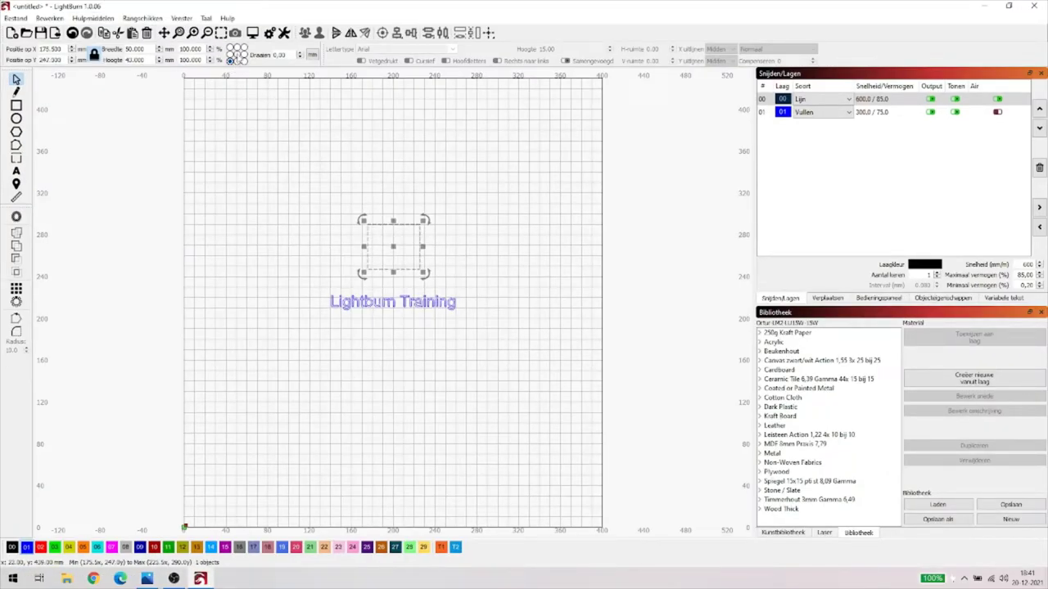
left_click(238, 54)
left_click(243, 61)
left_click(238, 54)
left_click_drag(289, 55, 260, 61)
type("45")
key("Return")
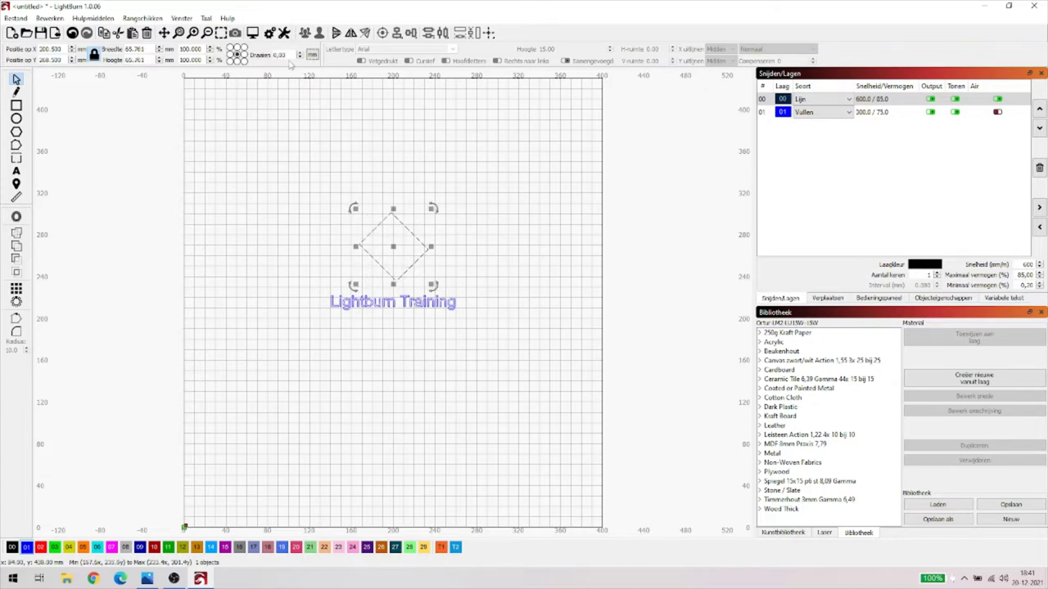
- Rotate the rectangle another 45 degrees about its bottom-middle anchor point
left_click(237, 61)
left_click_drag(289, 56, 265, 61)
type("45")
key("ctrl+z")
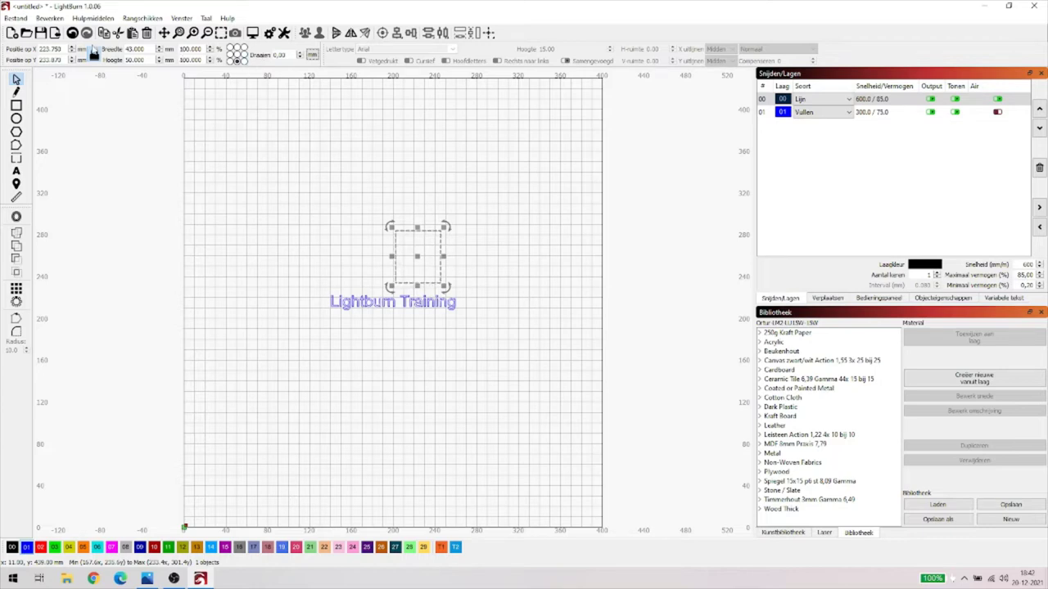
- Undo both rotations of the rectangle and delete it from the workspace
left_click(72, 33)
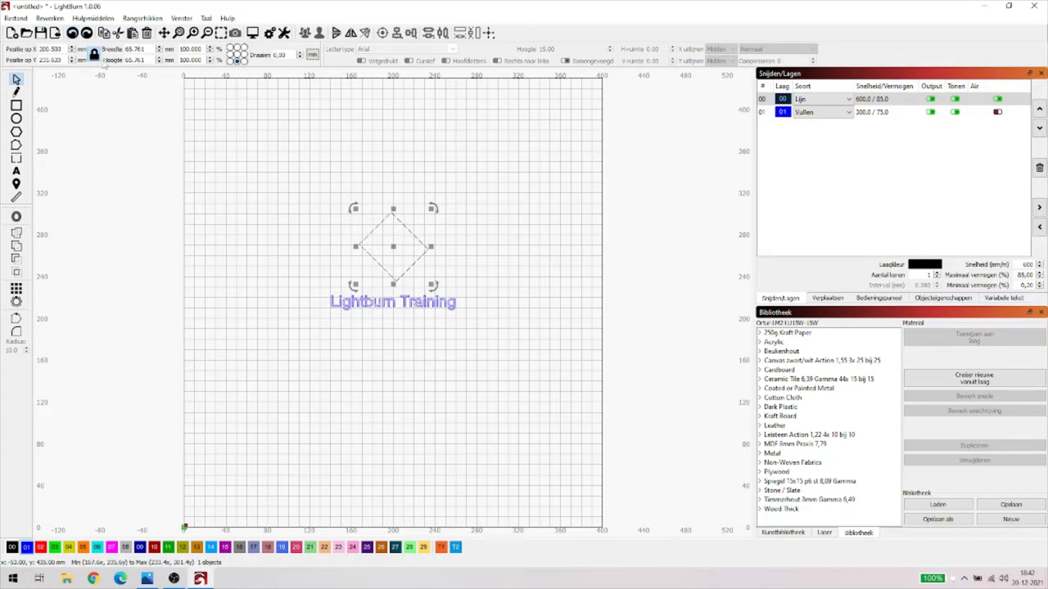
left_click(72, 34)
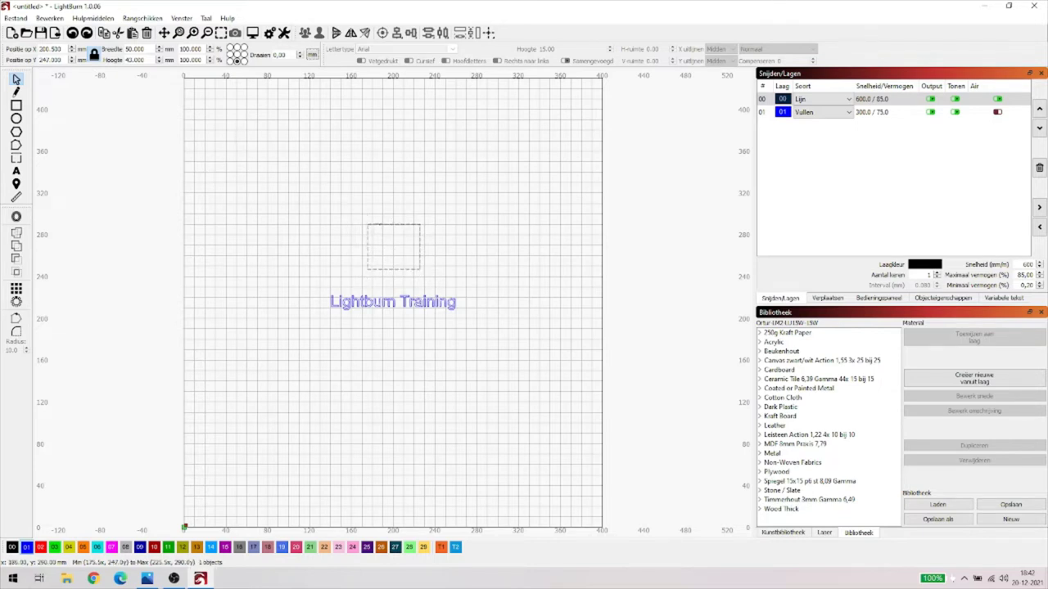
key("Delete")
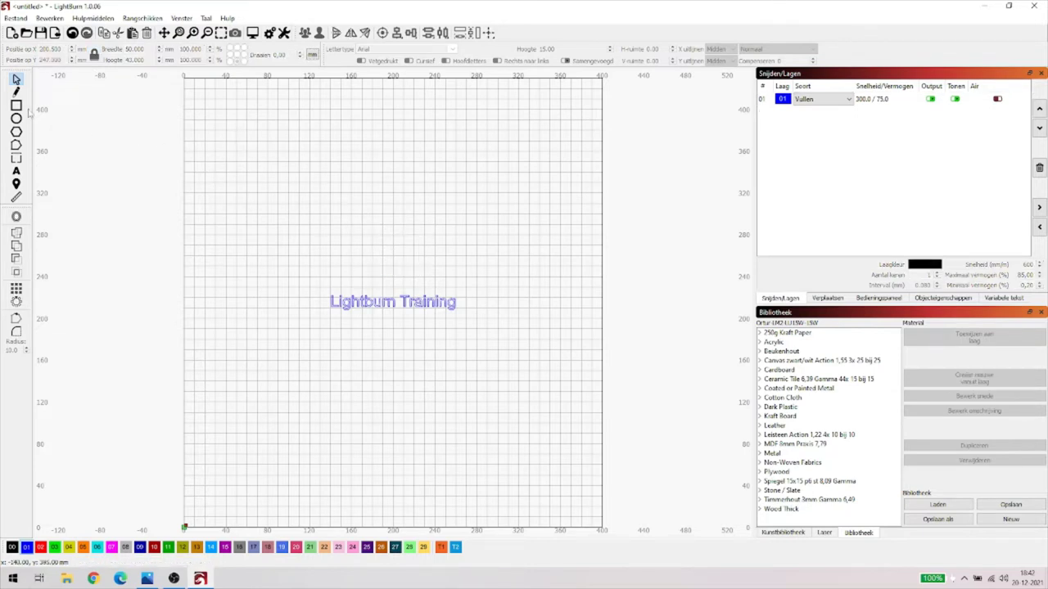
- Draw a horizontal line about 93 mm long above the text and assign it to the black layer 00
left_click(17, 92)
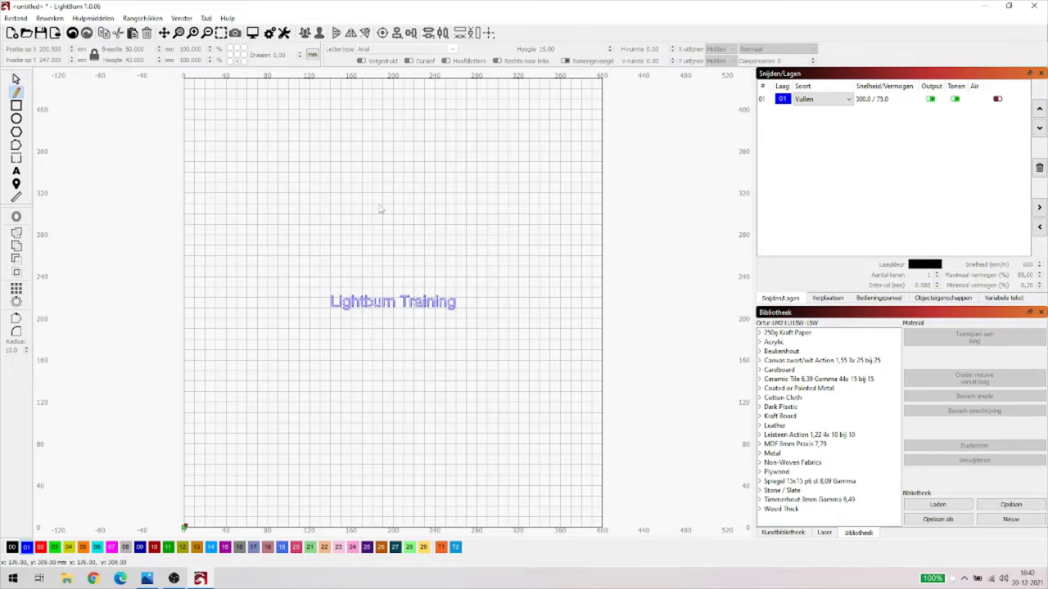
left_click(424, 204)
left_click(325, 205)
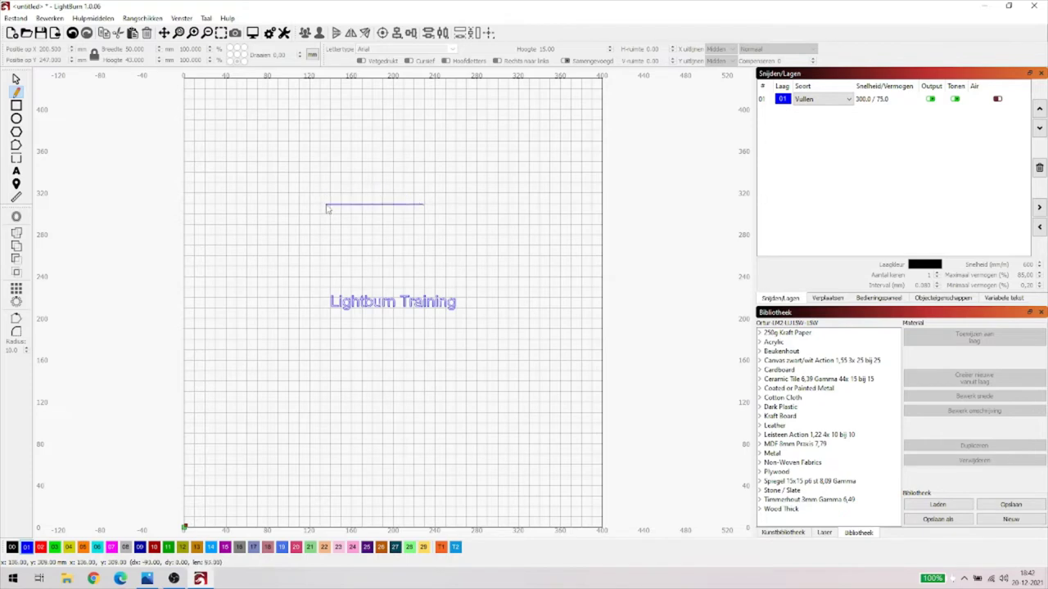
right_click(292, 234)
left_click(345, 204)
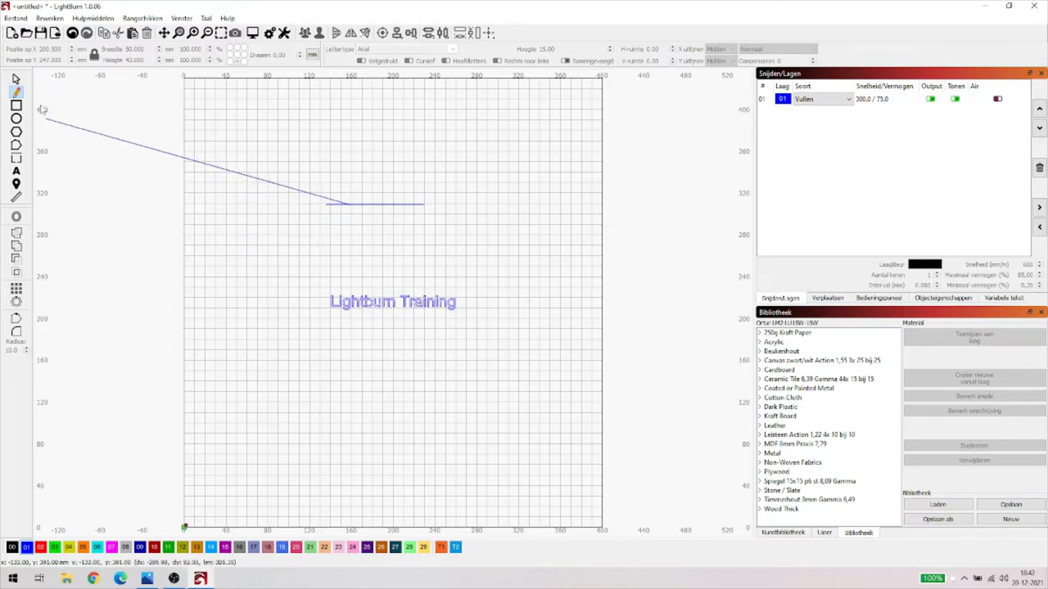
right_click(30, 93)
left_click(16, 78)
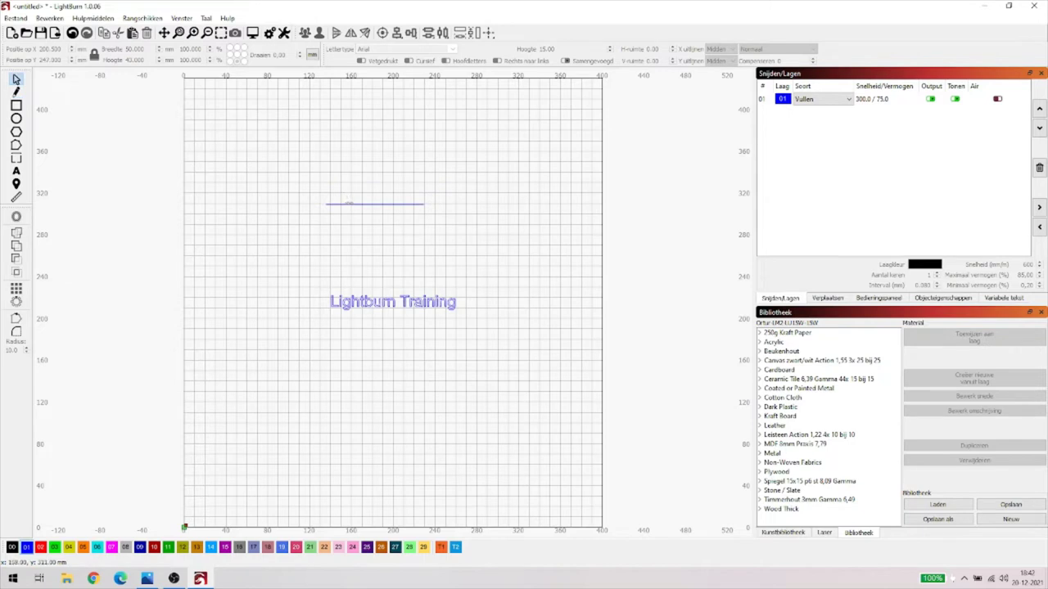
left_click(350, 204)
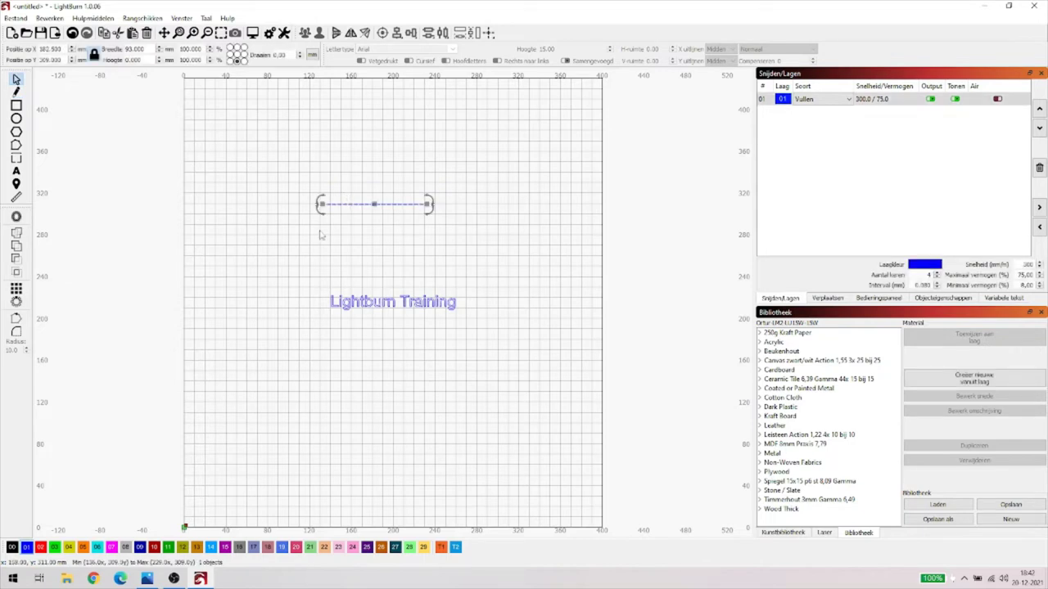
left_click(12, 547)
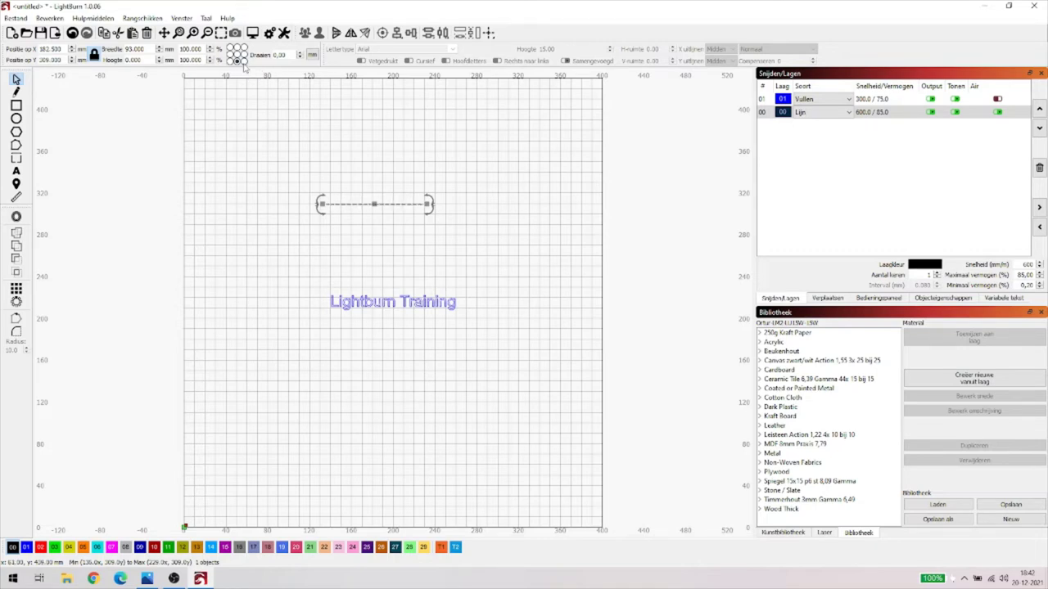
- Try to rotate the line 90 degrees about its right end, and undo the rotation
left_click(243, 60)
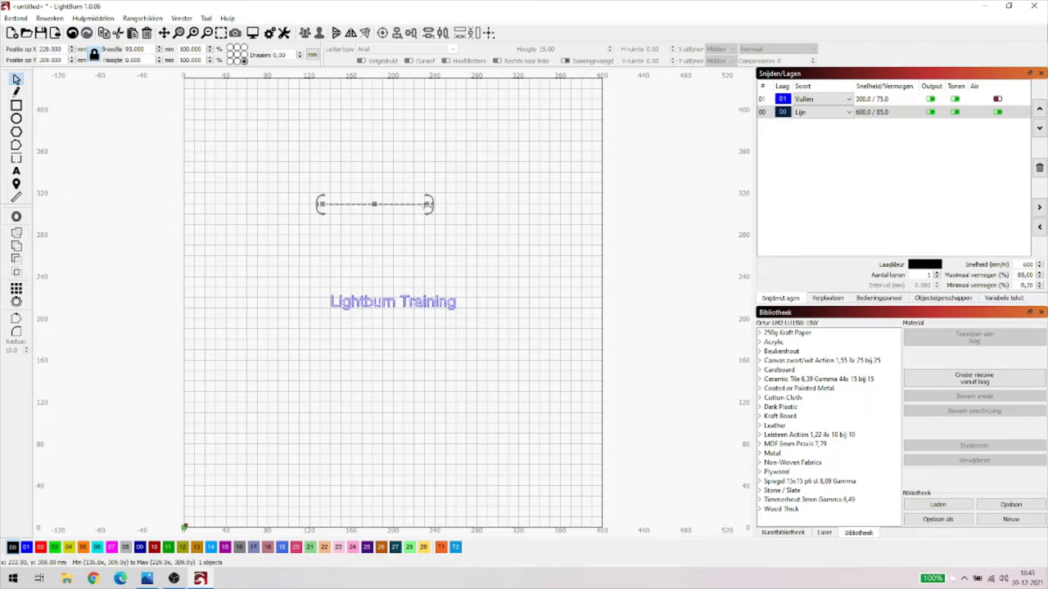
double_click(270, 55)
type("90")
key("Return")
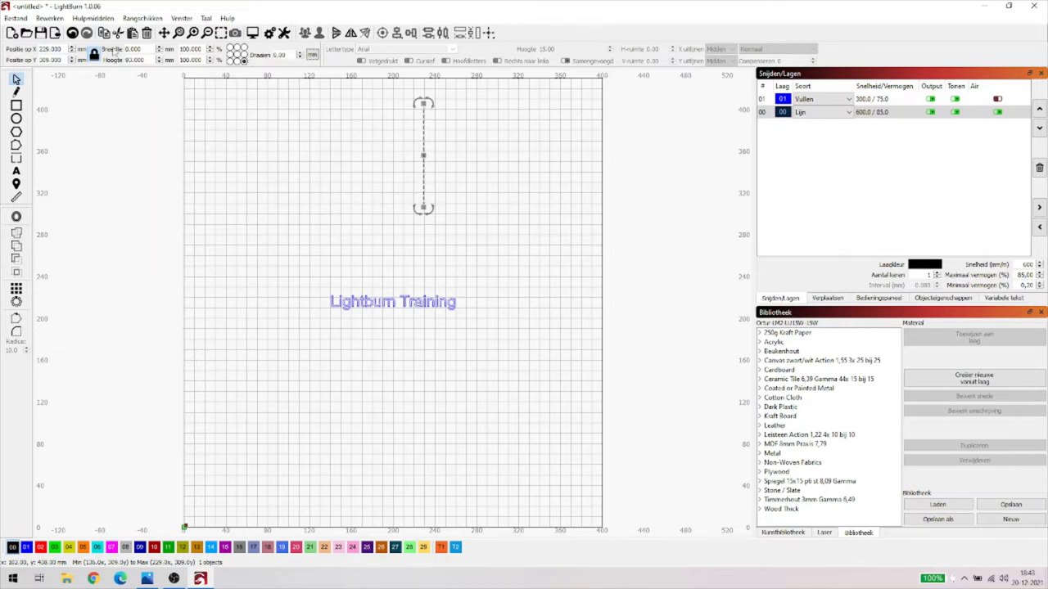
left_click(73, 33)
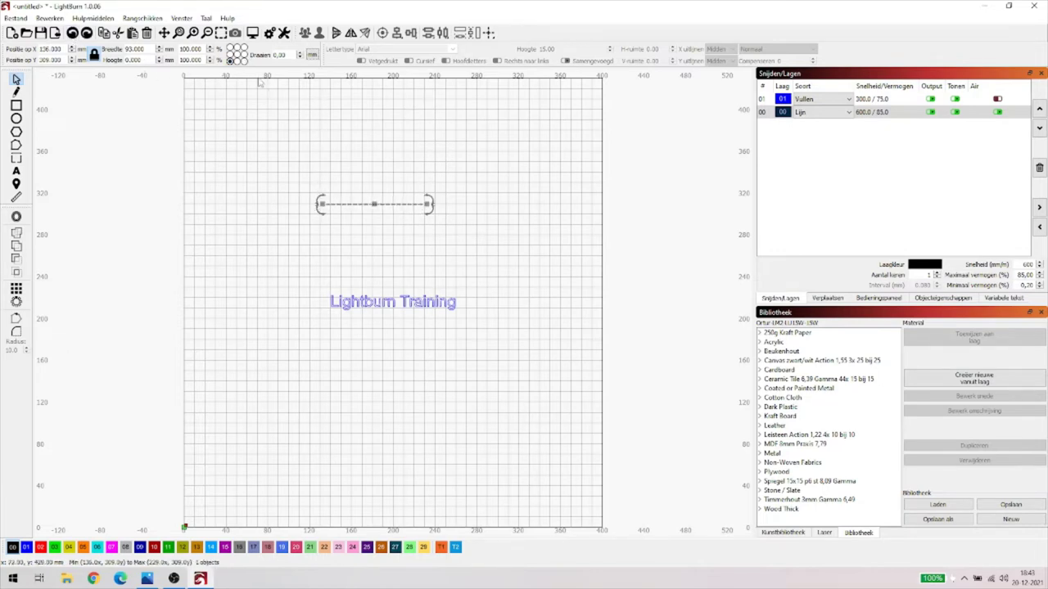
- Rotate the line 90 degrees about its left end
double_click(290, 55)
type("90")
key("Return")
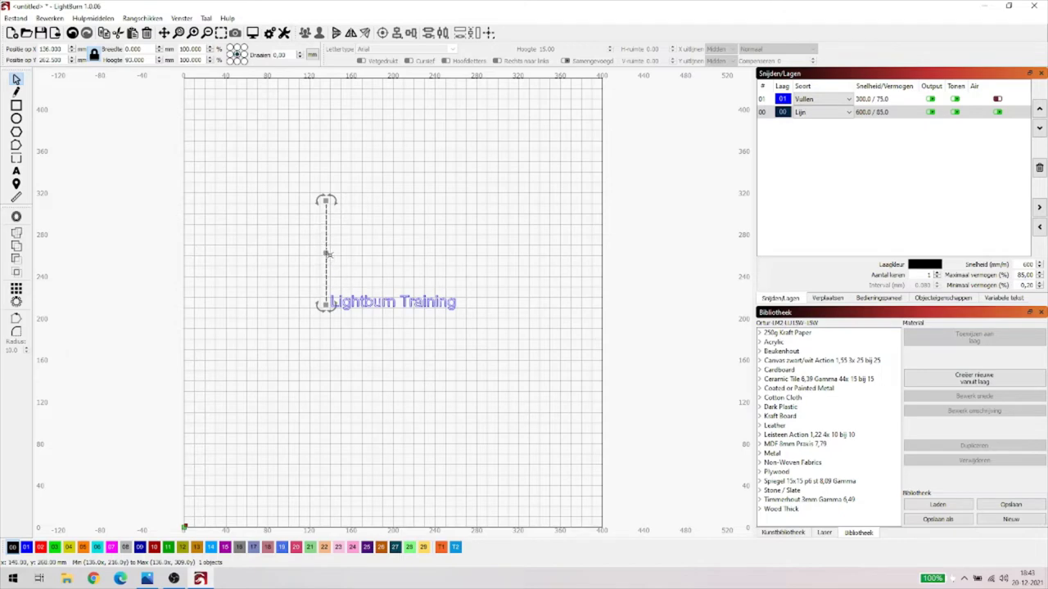
- Move the vertical line's centre to about X 174 mm and Y 322 mm, and delete the line
left_click_drag(323, 254, 369, 195)
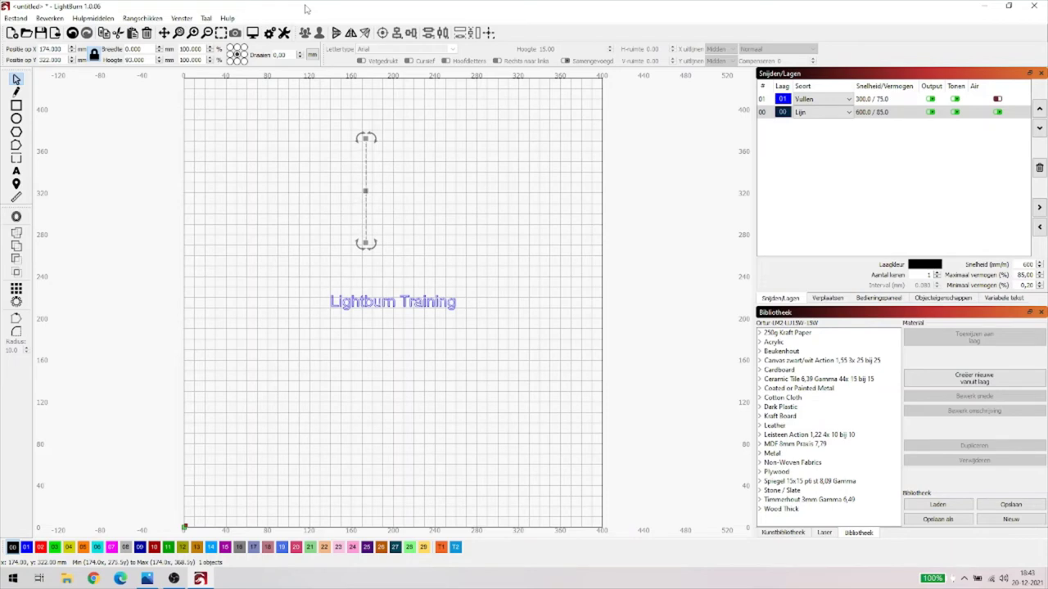
key("Delete")
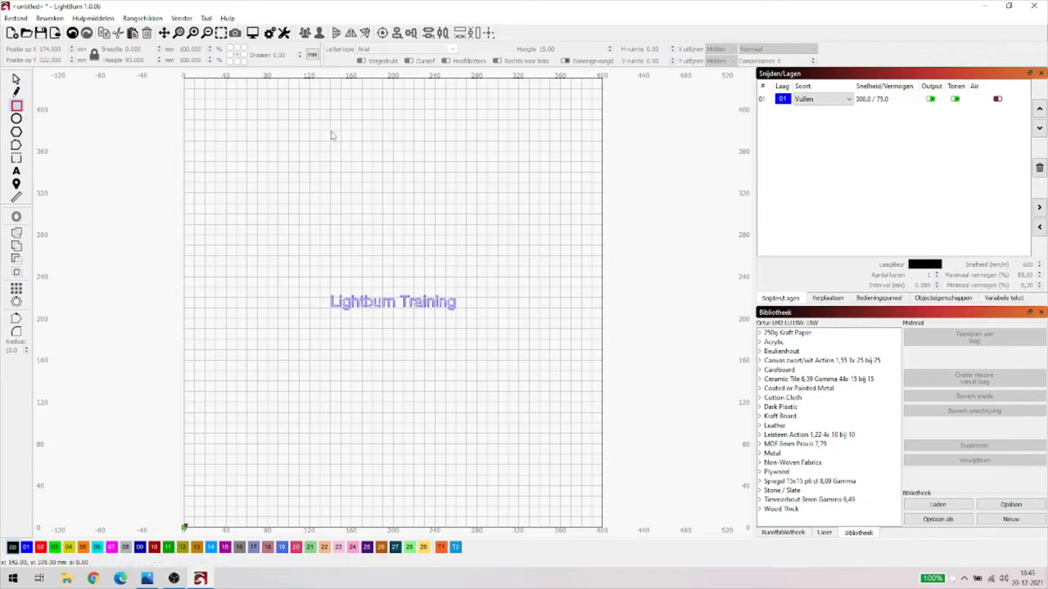
- Draw a rectangle about 110 by 69 mm above the text, and switch the units to inches and back to millimetres
left_click_drag(324, 147, 440, 223)
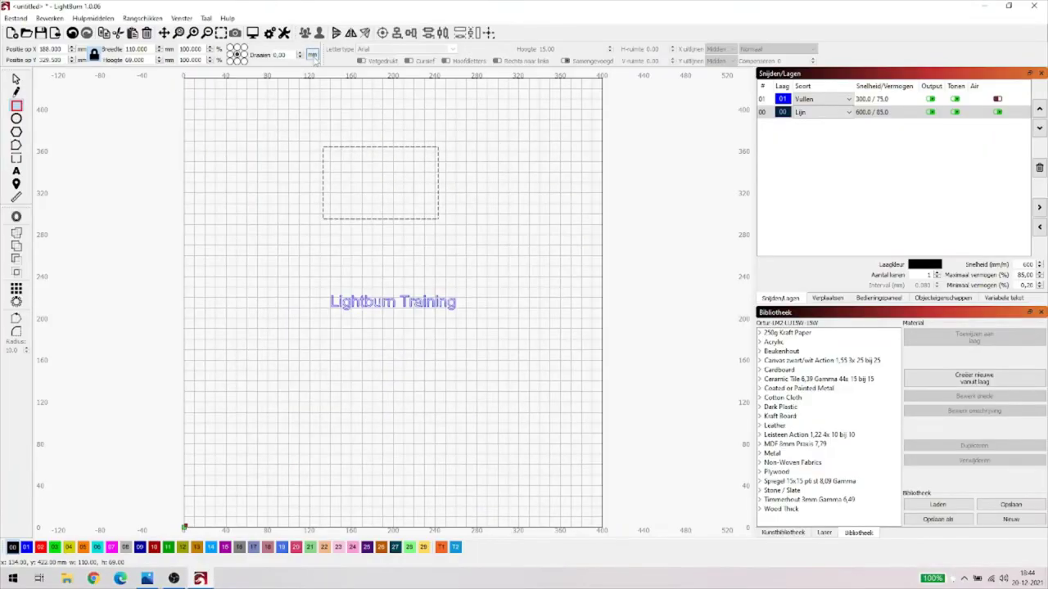
left_click(312, 55)
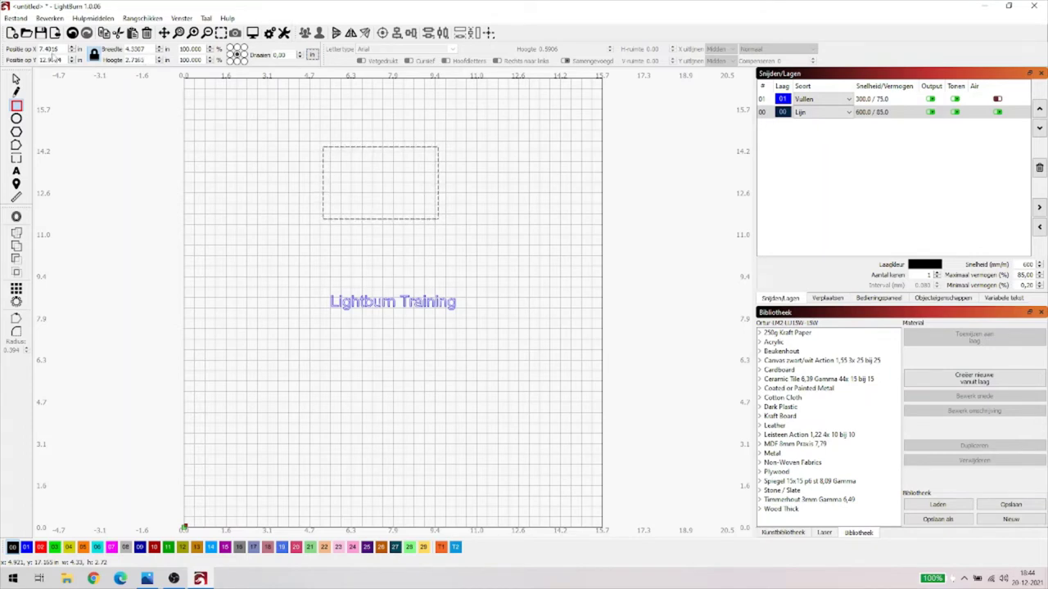
left_click(312, 55)
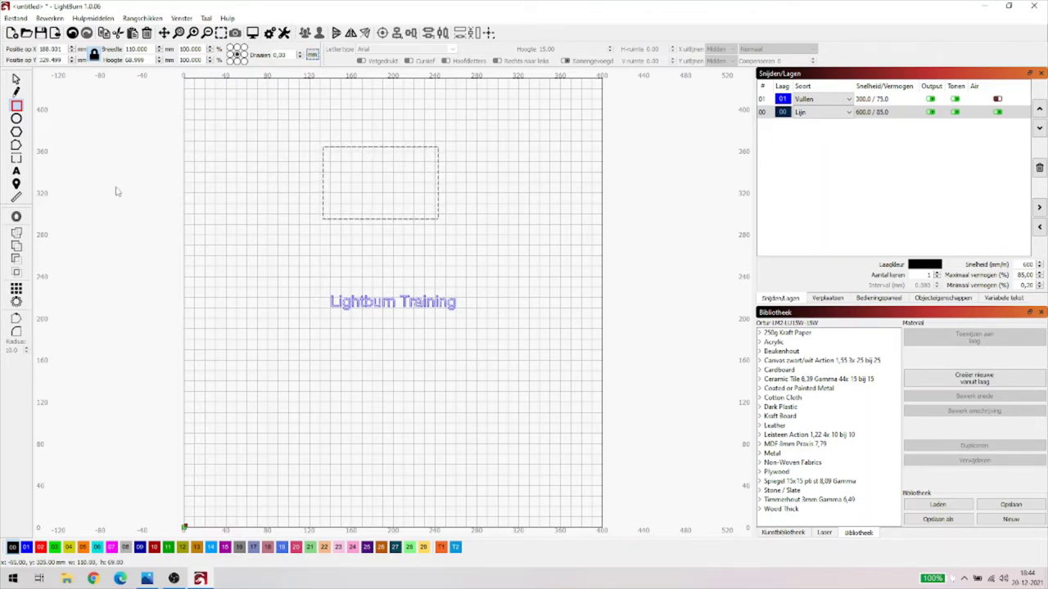
- Preview the available fonts on the "Lightburn Training" text and set its font to Gill Sans Ultra Bold
left_click(16, 79)
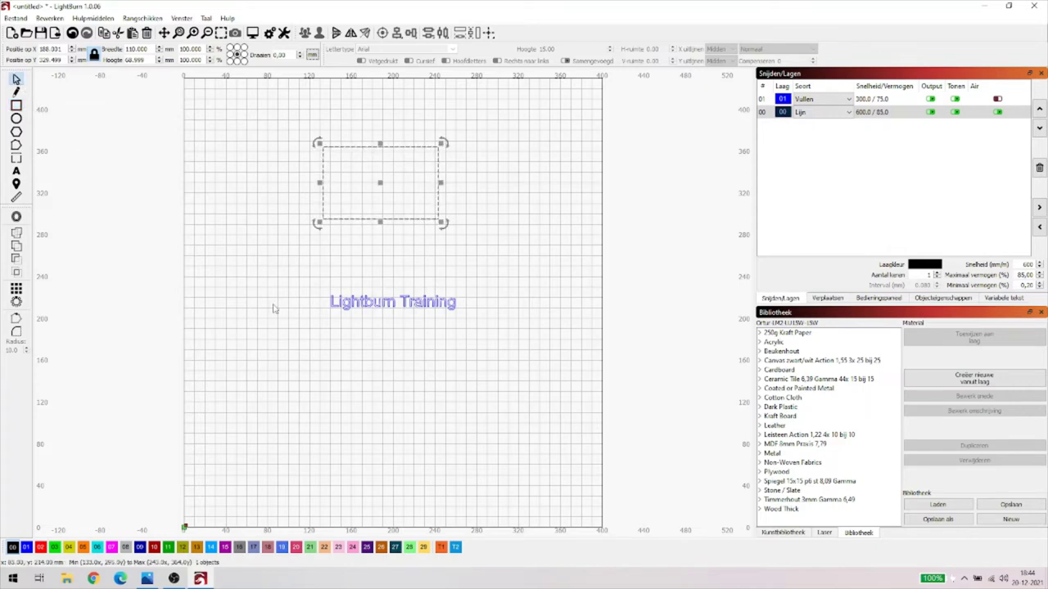
left_click(336, 291)
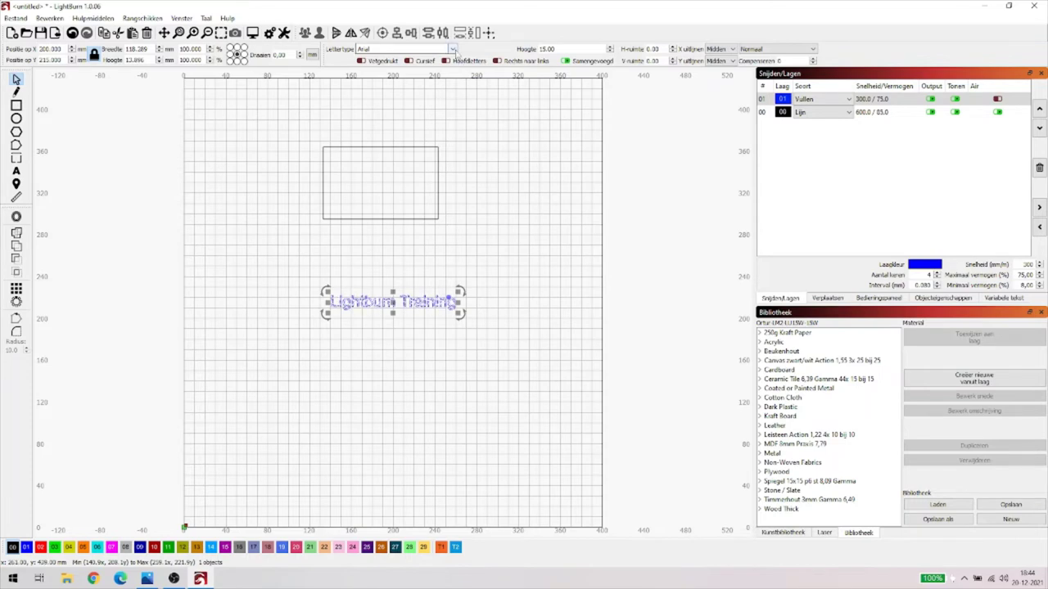
left_click(454, 50)
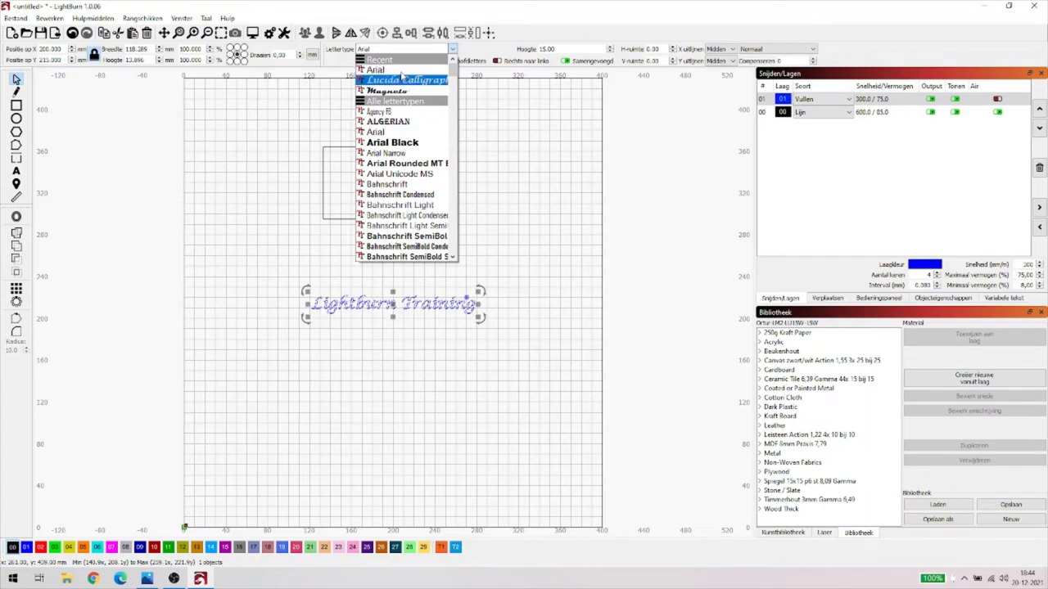
key("Down")
key("Down")
key("Down")
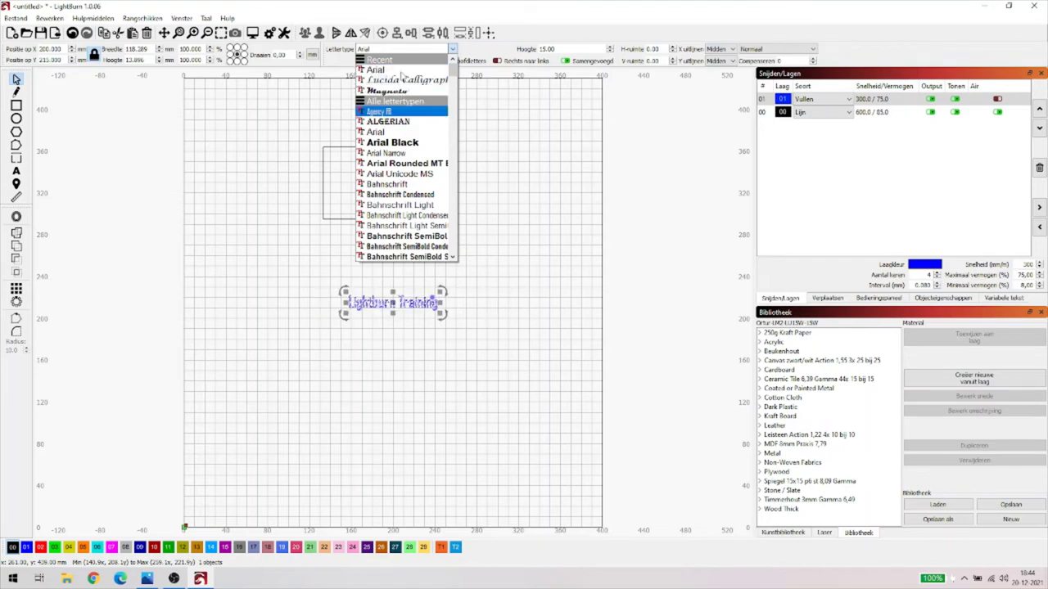
key("Down")
key("Down")
key("Down")
key("Down")
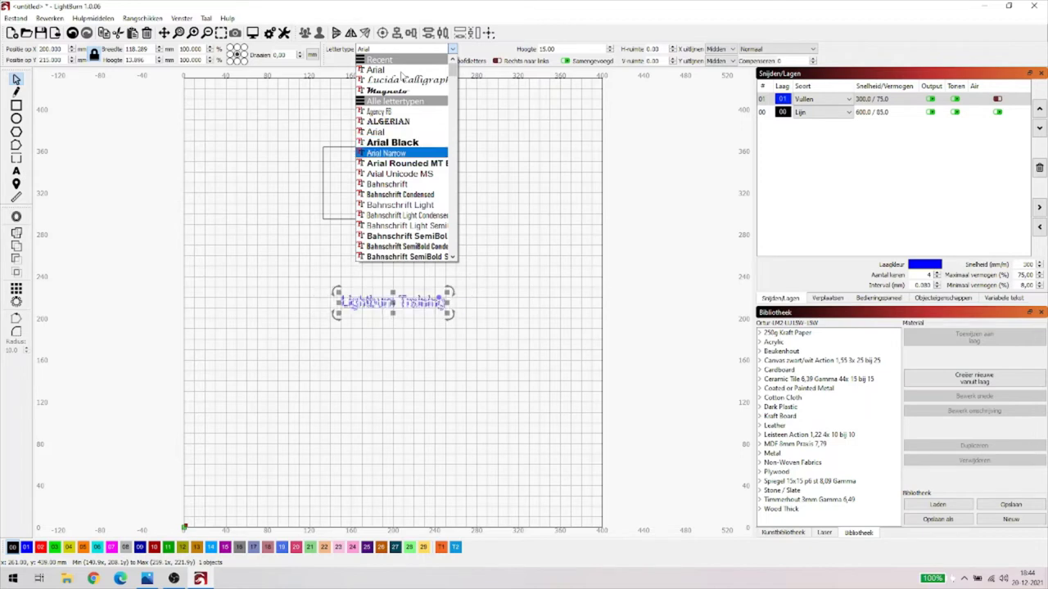
key("Down")
key("Up")
key("Up")
key("Up")
key("Up")
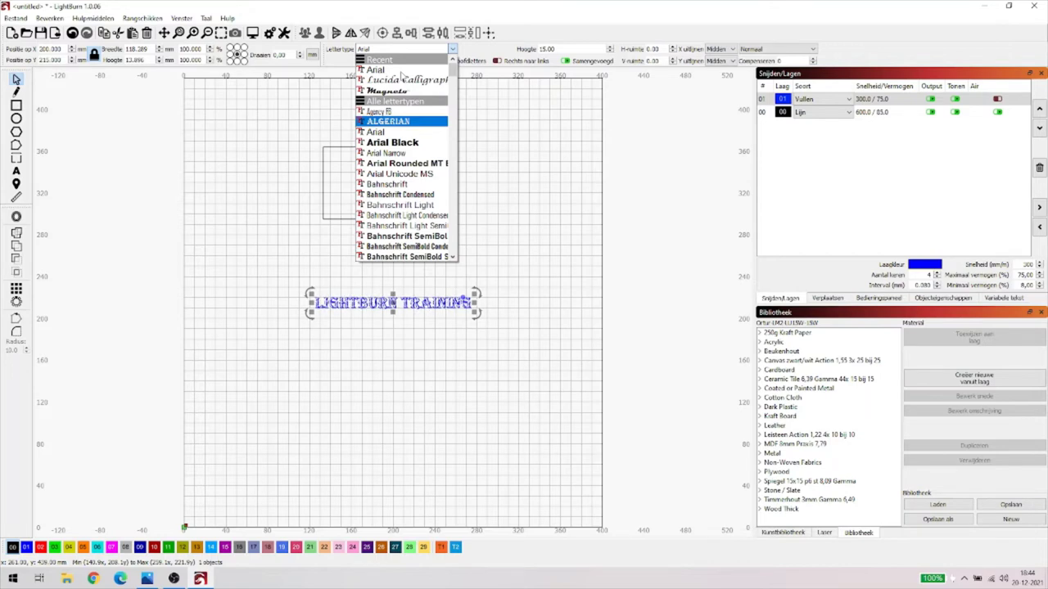
key("Down")
key("Up")
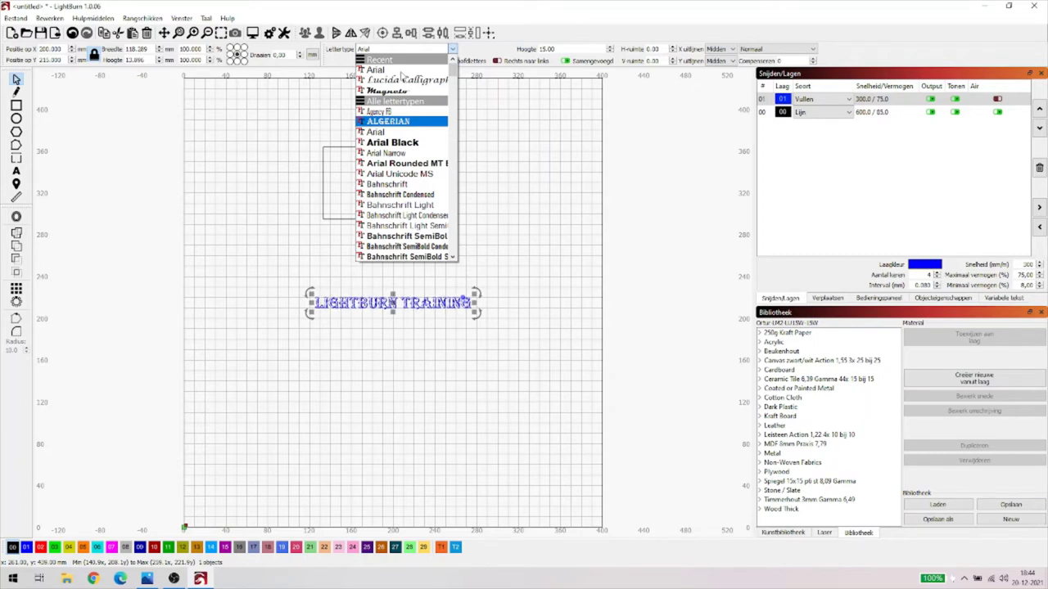
key("Down")
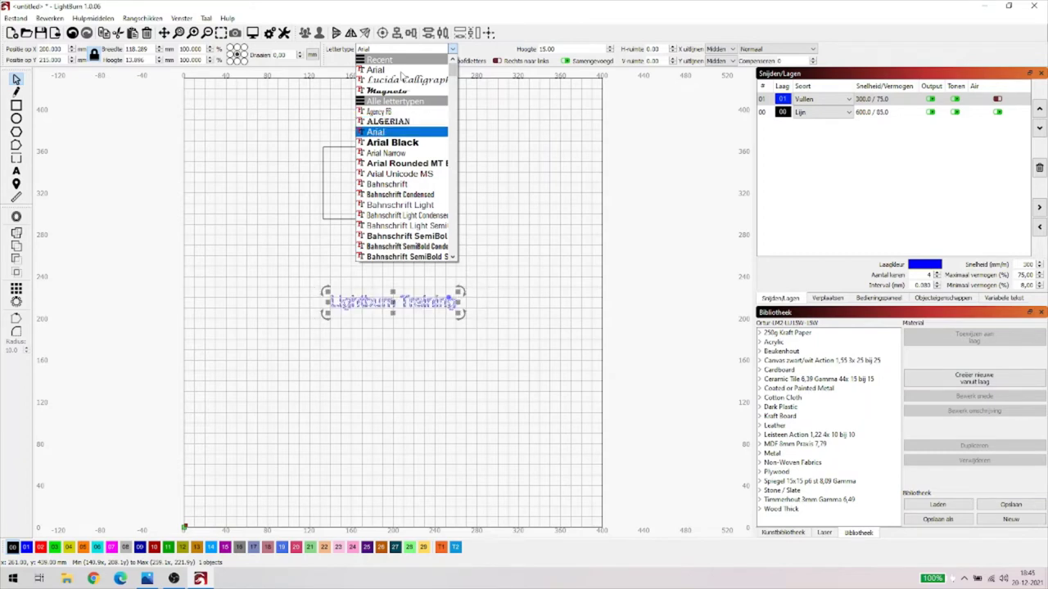
key("Down")
key("Down")
key("Down")
key("Down")
key("Down")
key("Down")
key("Down")
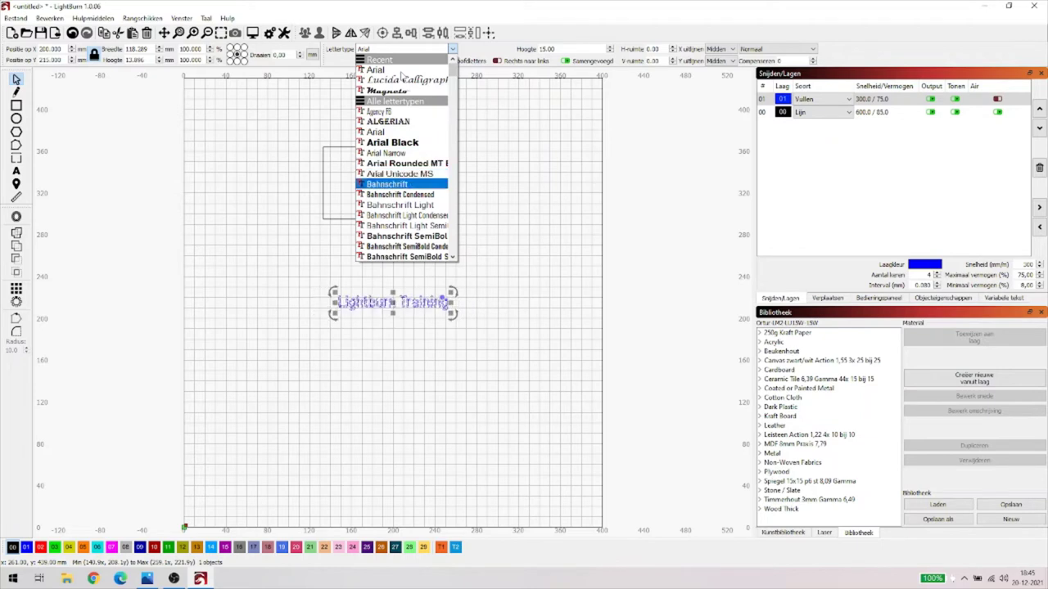
key("Down")
key("Down")
key("Down")
key("Down")
key("Down")
key("Down")
key("Down")
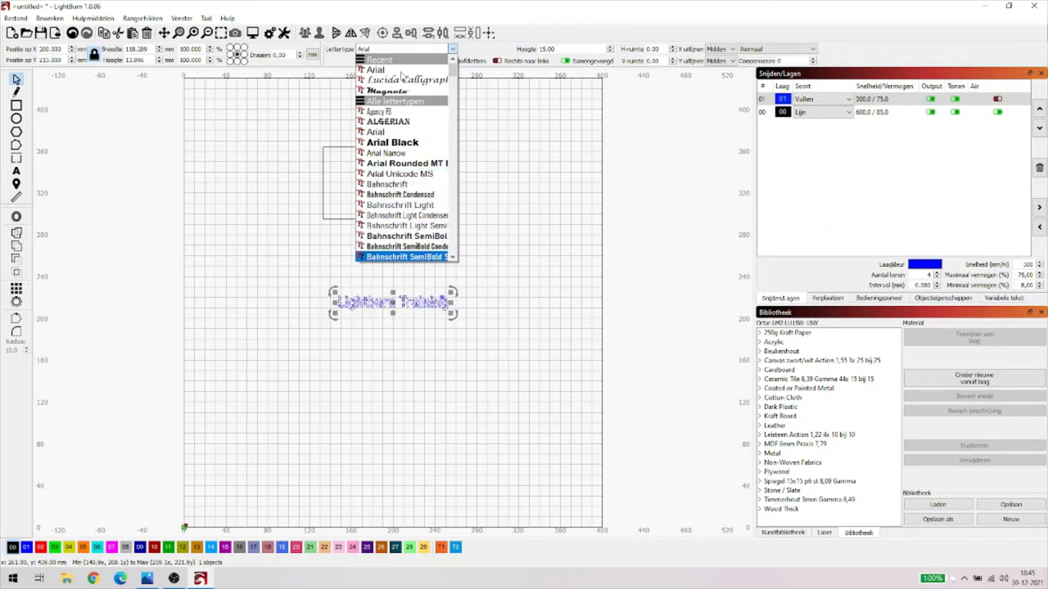
key("Down")
key("Down")
key("Down")
key("Down")
key("Down")
key("Down")
key("Down")
key("Down")
key("Down")
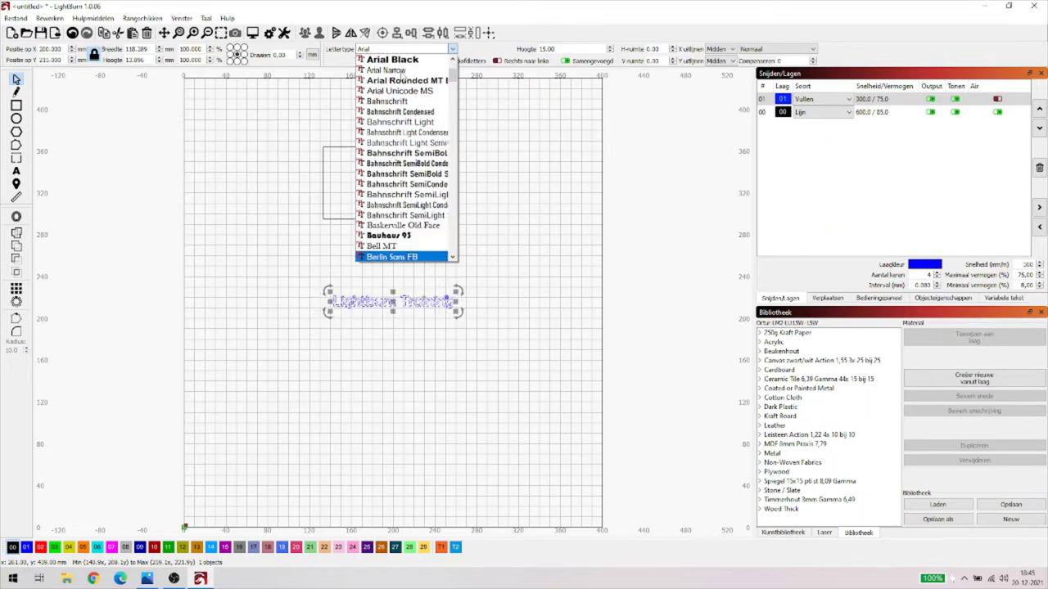
key("Down")
key("Down")
key("Down")
key("Down")
key("Down")
key("Down")
key("Down")
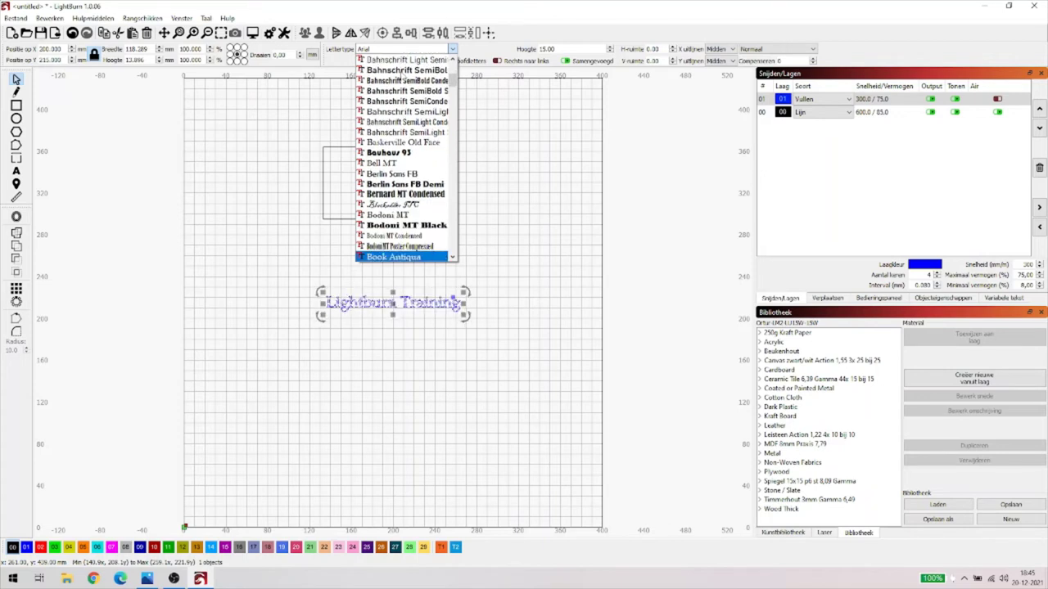
key("Down")
key("Down")
key("Down")
key("Down")
key("Down")
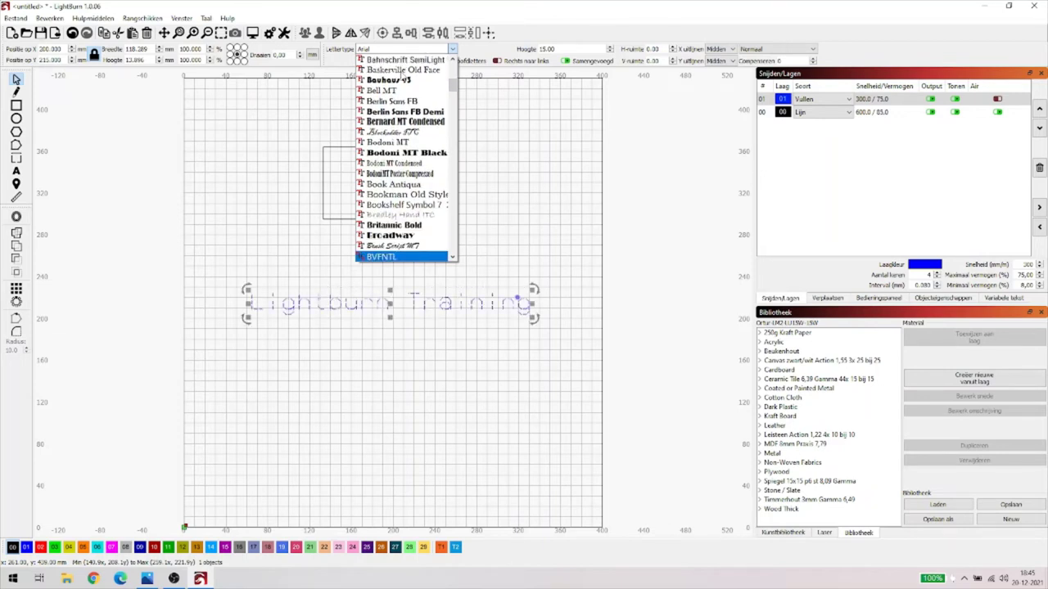
key("Up")
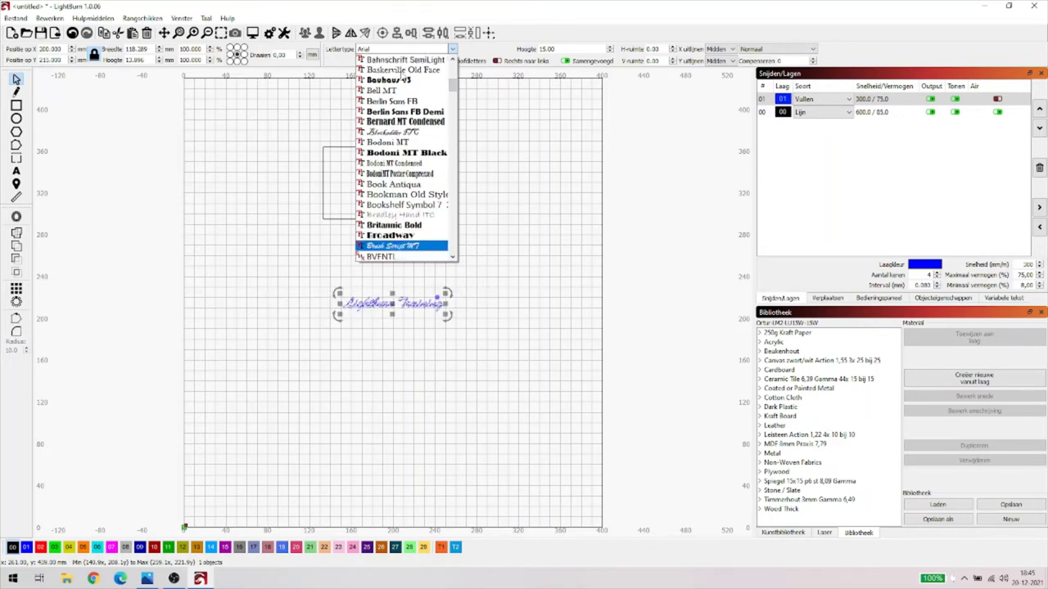
key("Down")
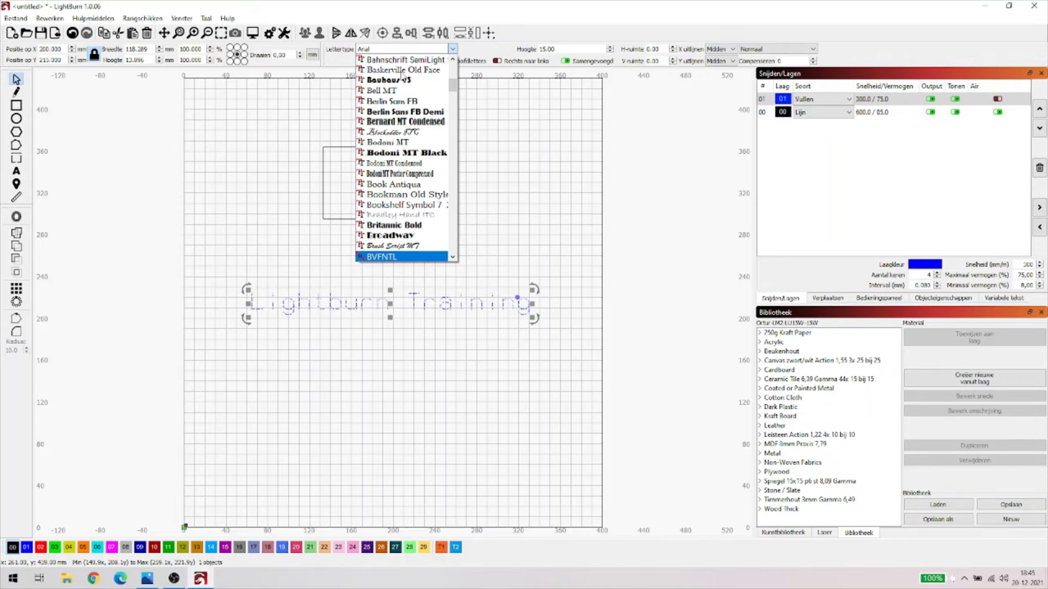
key("Down")
key("Down")
key("Down")
key("Down")
key("Down")
key("Down")
key("Down")
key("Down")
key("Down")
key("Down")
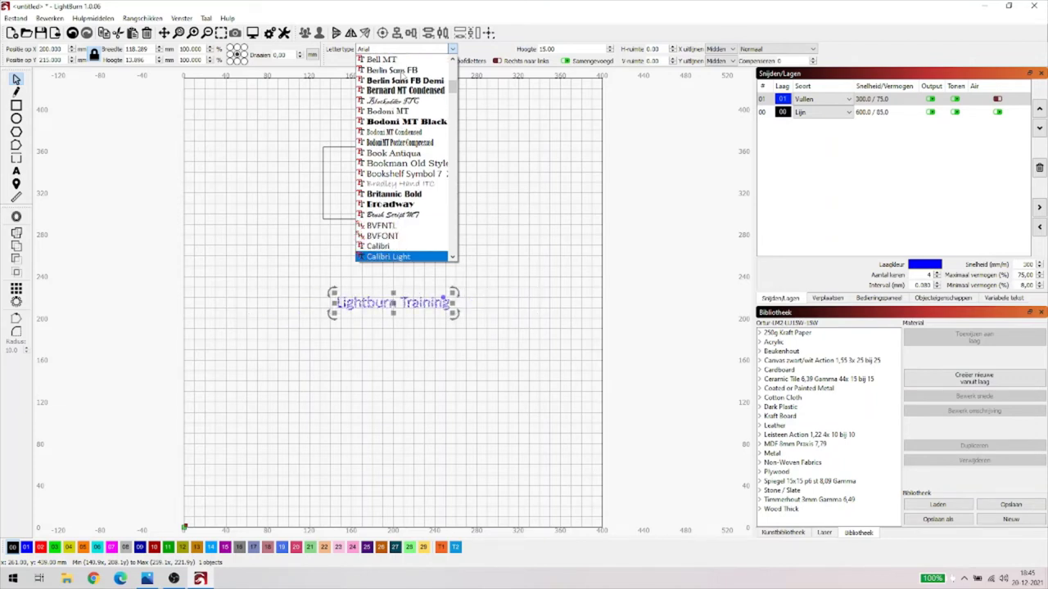
key("Down")
key("Down")
key("Down")
key("Down")
key("Down")
key("Down")
key("Down")
key("Down")
key("Down")
key("Down")
key("Down")
key("Down")
key("Down")
key("Down")
key("Down")
key("Down")
key("Down")
key("Down")
key("Down")
key("Down")
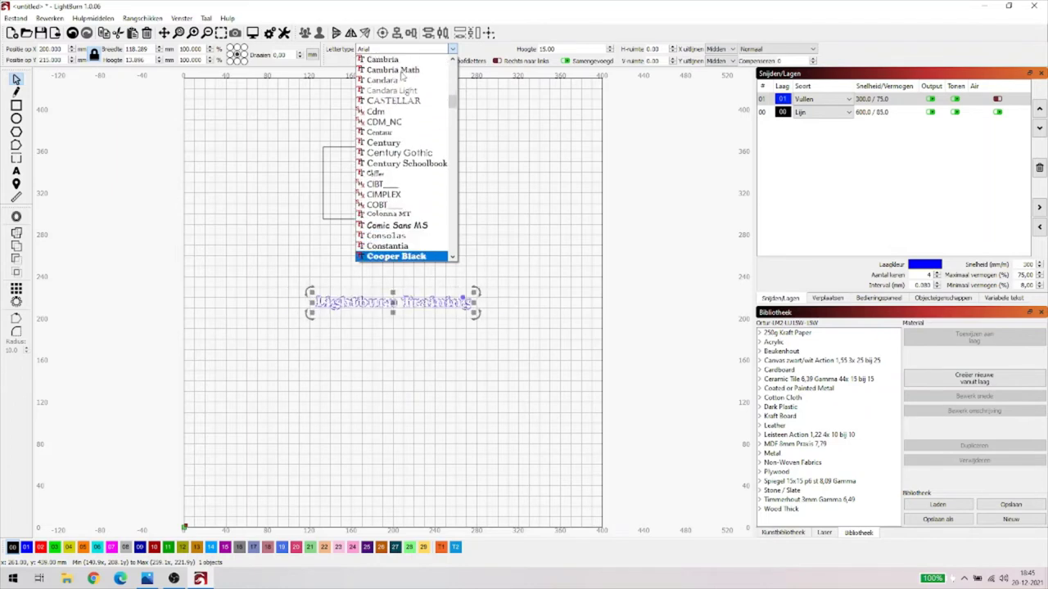
key("Down")
key("Down")
key("Down")
key("Down")
key("Down")
key("Down")
key("Down")
key("Down")
key("Down")
key("Down")
key("Down")
key("Down")
key("Down")
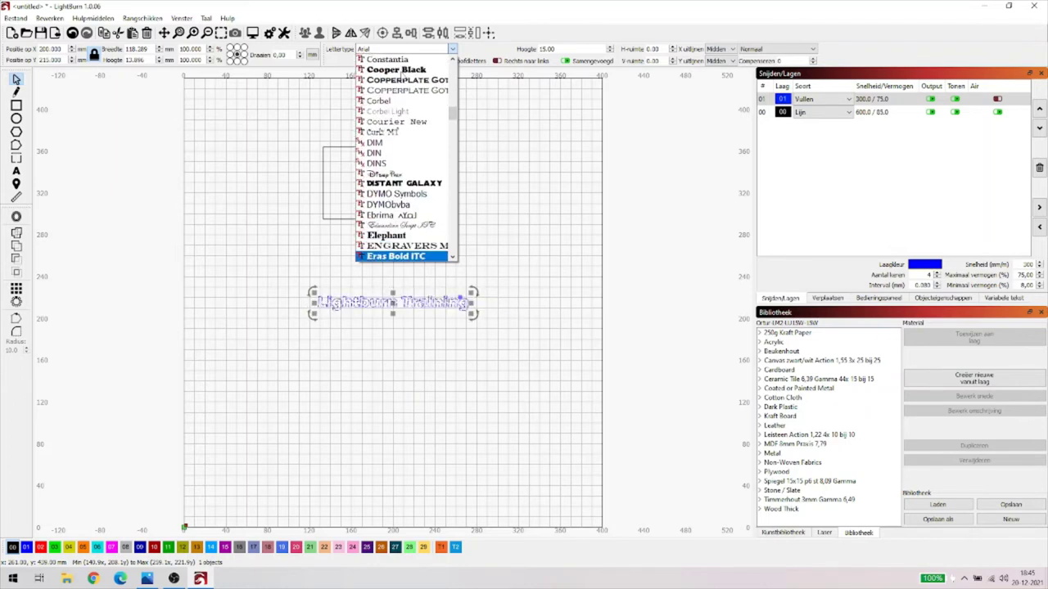
key("Down")
key("Down")
key("Down")
key("Down")
key("Down")
key("Down")
key("Down")
key("Down")
key("Down")
key("Down")
key("Down")
key("Down")
key("Down")
key("Down")
key("Down")
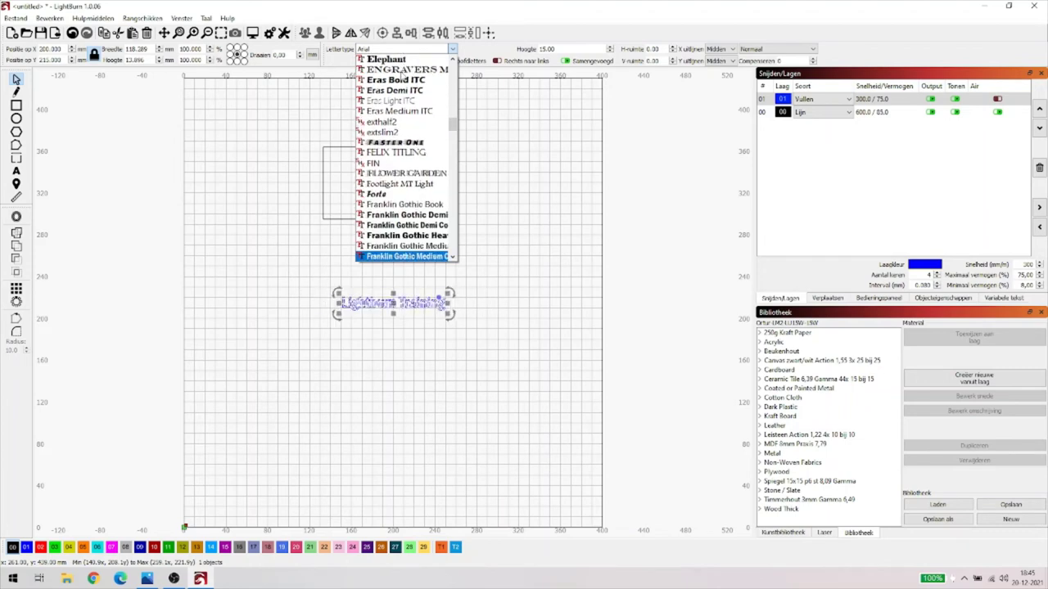
key("Down")
key("Down")
key("Down")
key("Down")
key("Down")
key("Down")
key("Down")
key("Down")
key("Down")
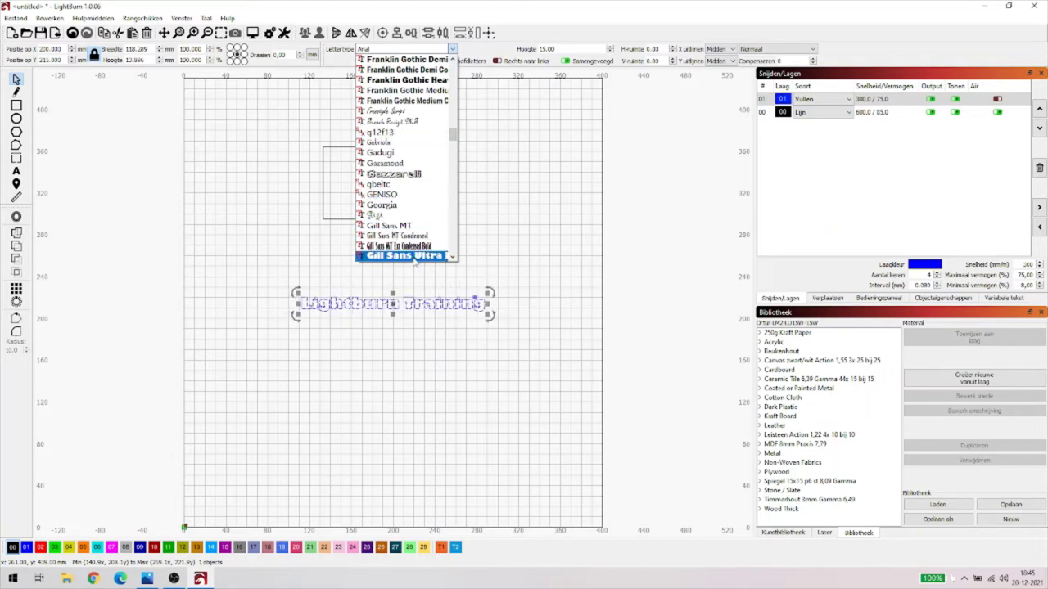
left_click(415, 256)
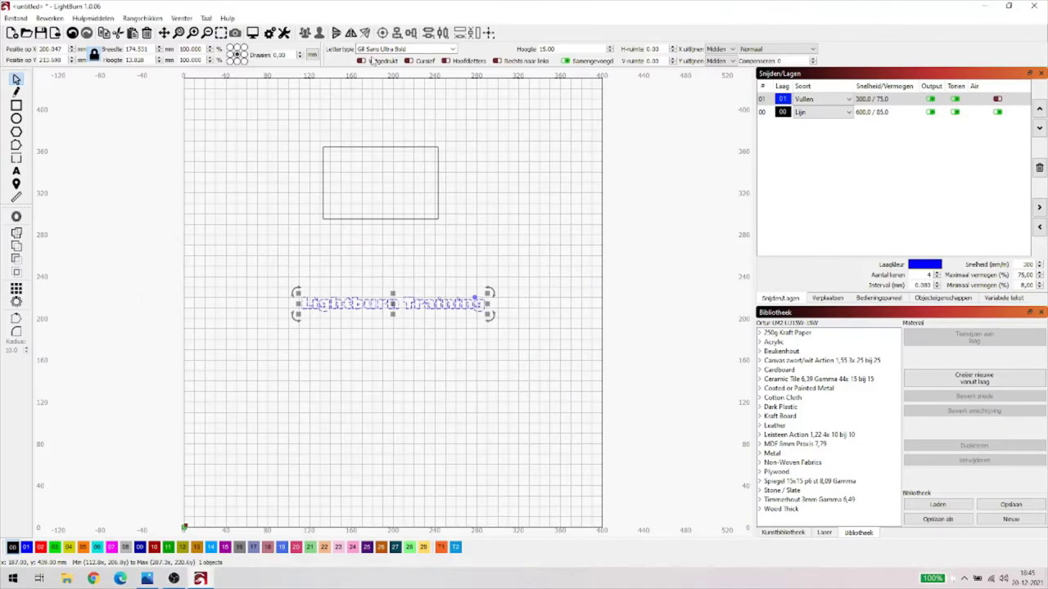
- Try bold on the text twice and italic once, switching each style off again
left_click(361, 62)
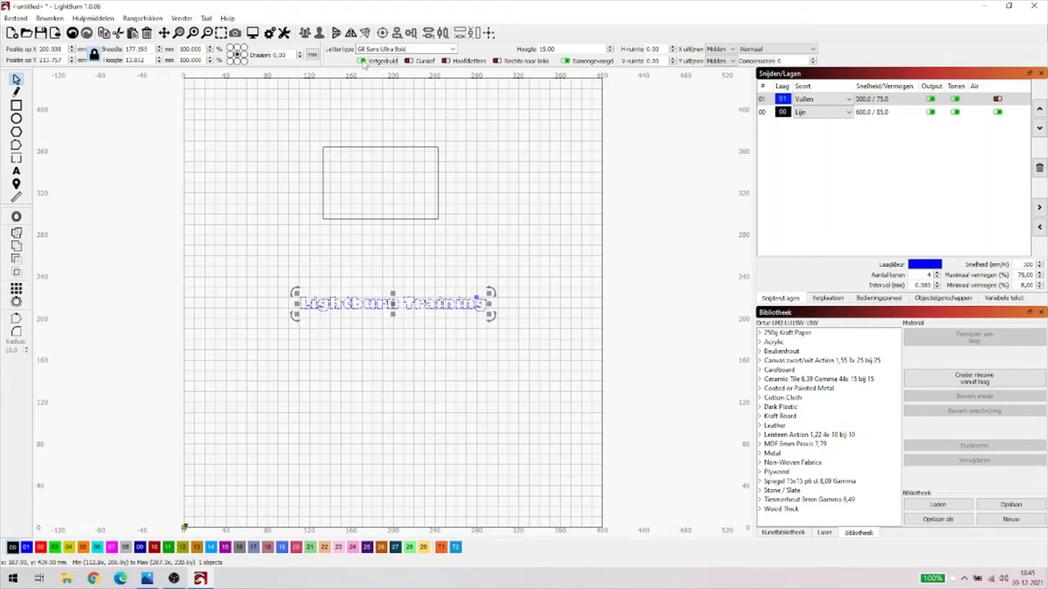
left_click(362, 62)
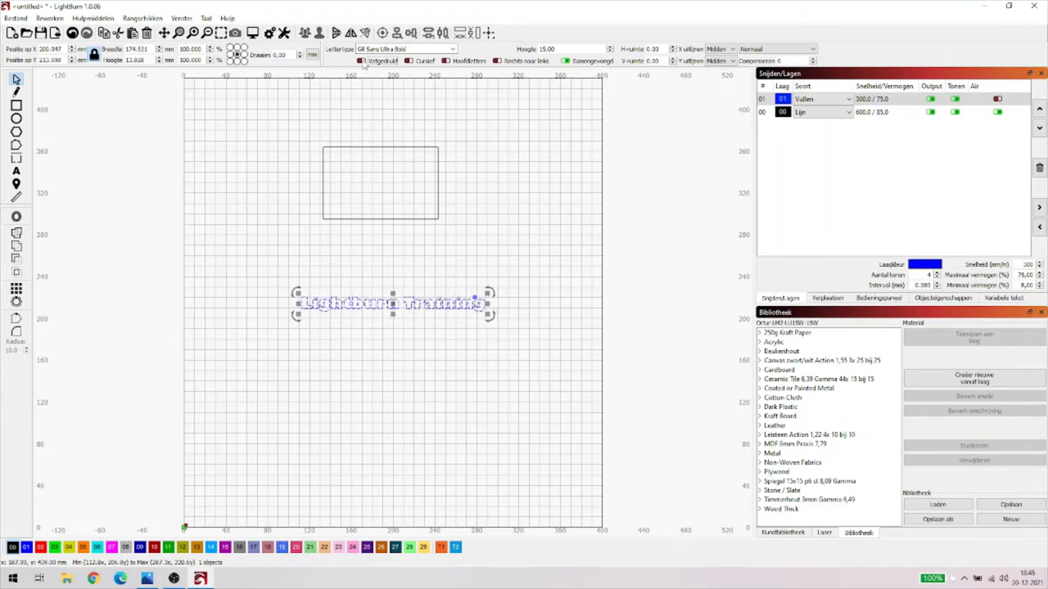
left_click(361, 62)
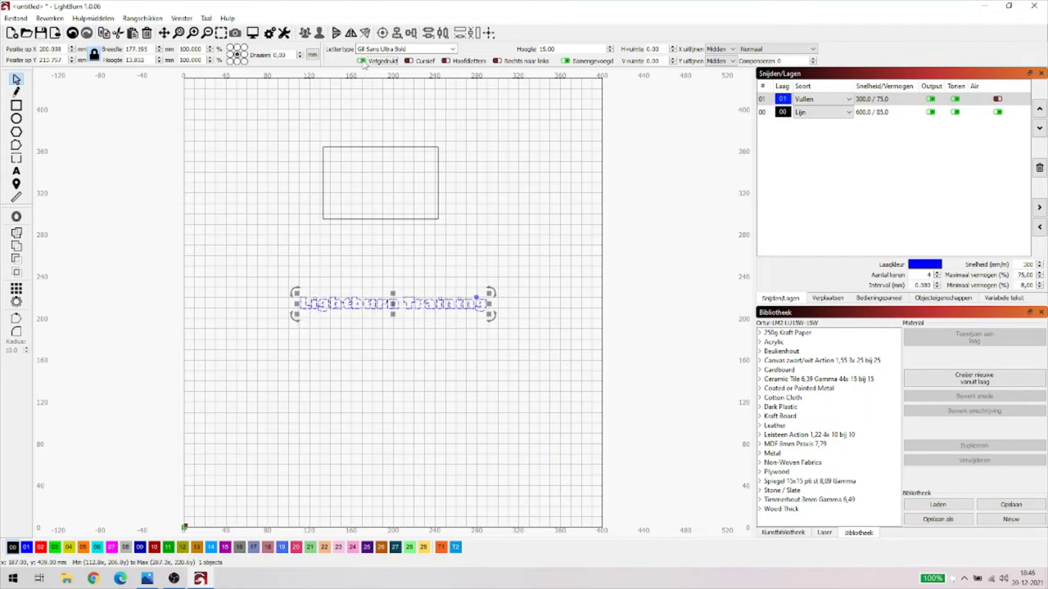
left_click(362, 62)
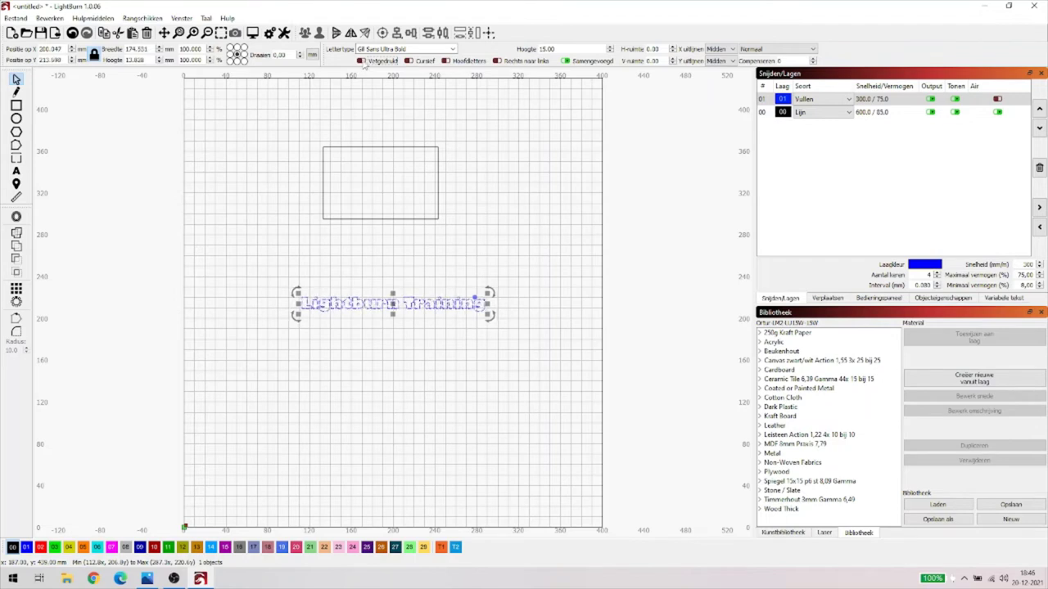
left_click(408, 62)
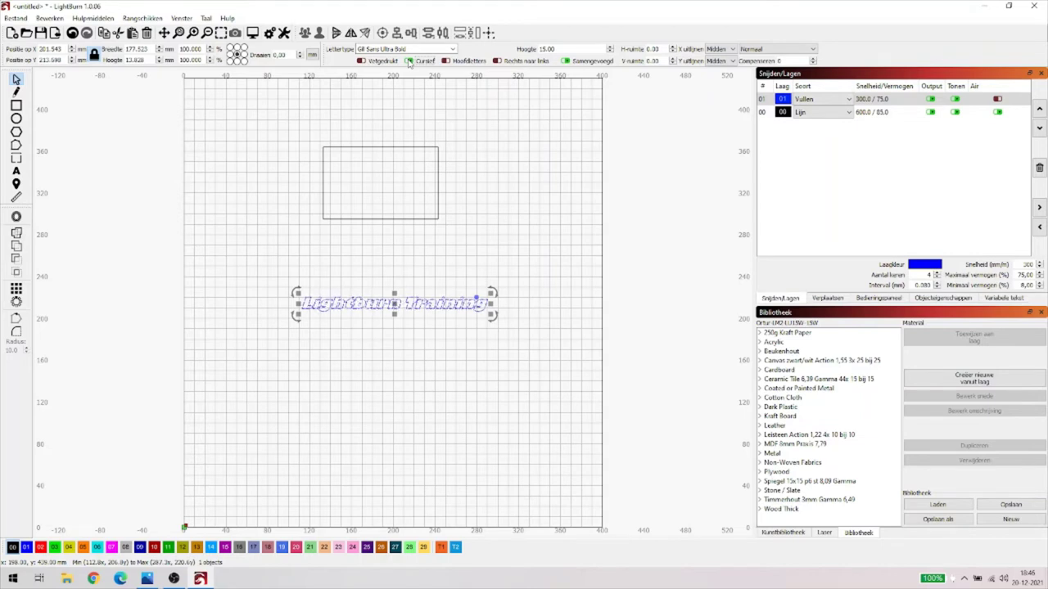
left_click(409, 61)
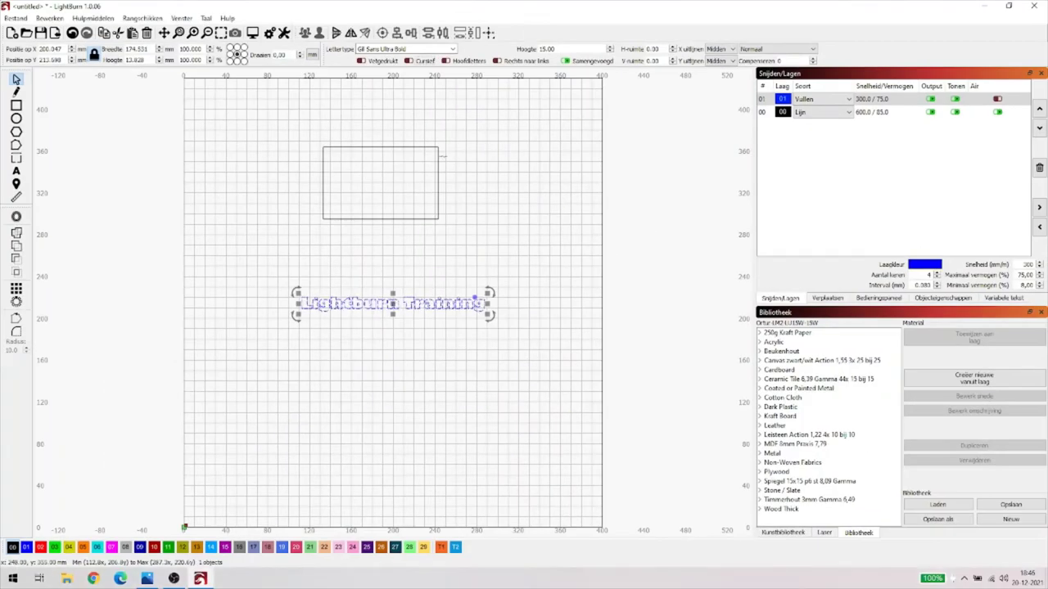
- Try the uppercase and right-to-left options on the text, switching each off again
left_click(446, 62)
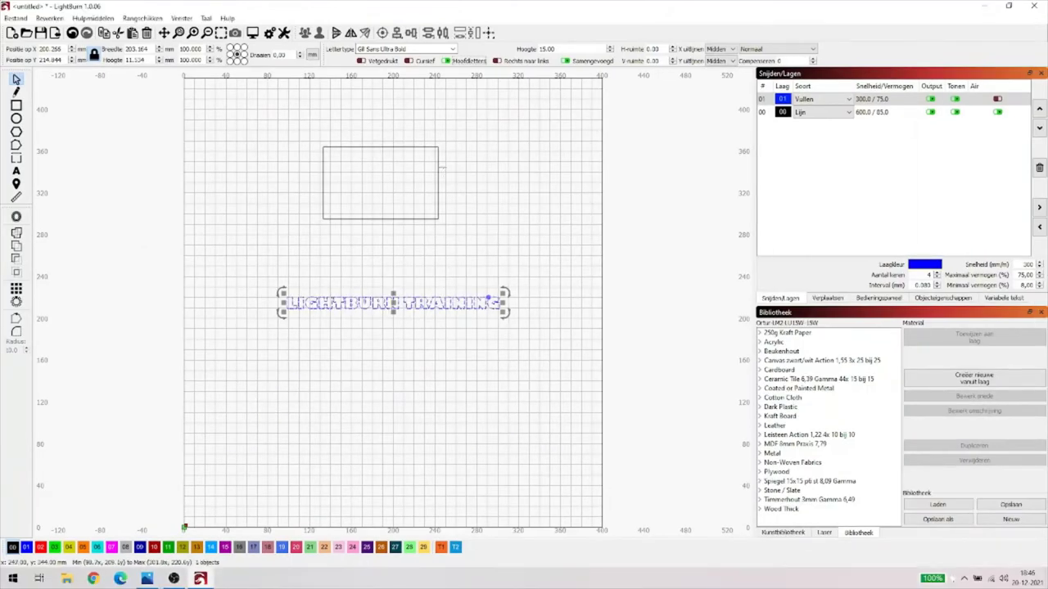
left_click(447, 61)
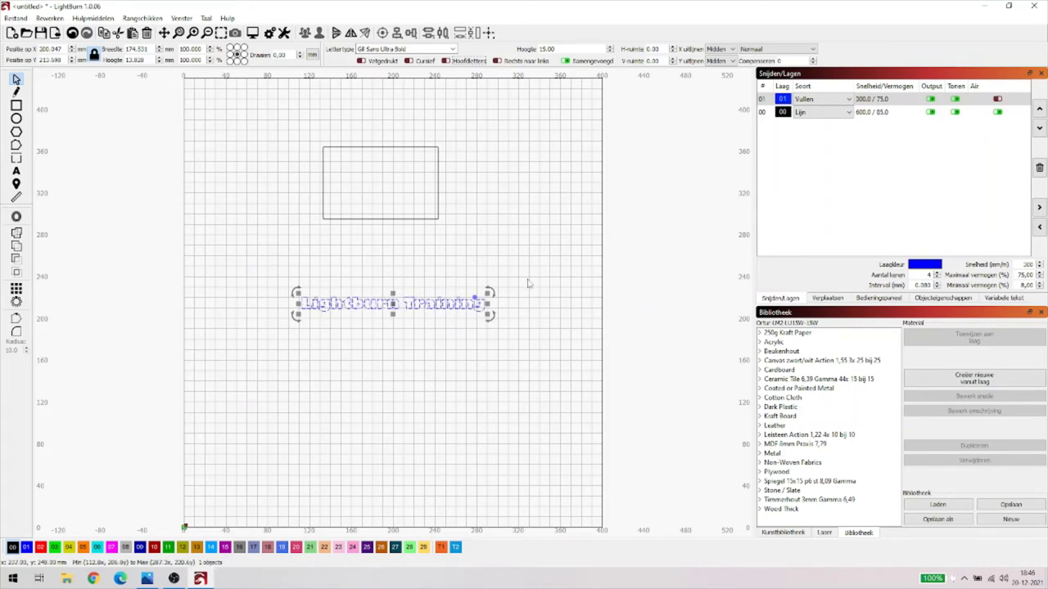
left_click(497, 61)
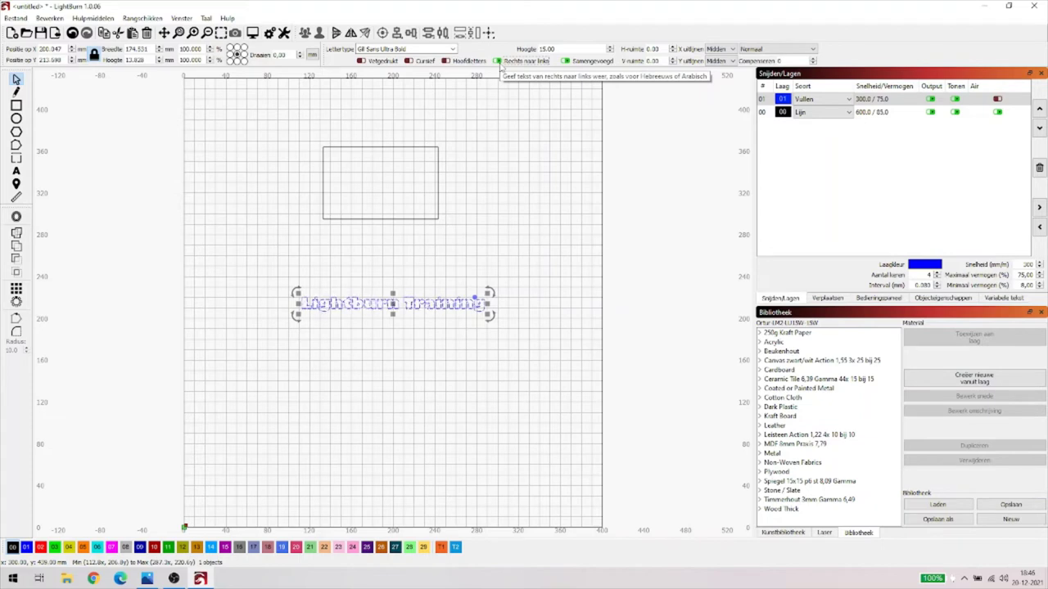
left_click(502, 137)
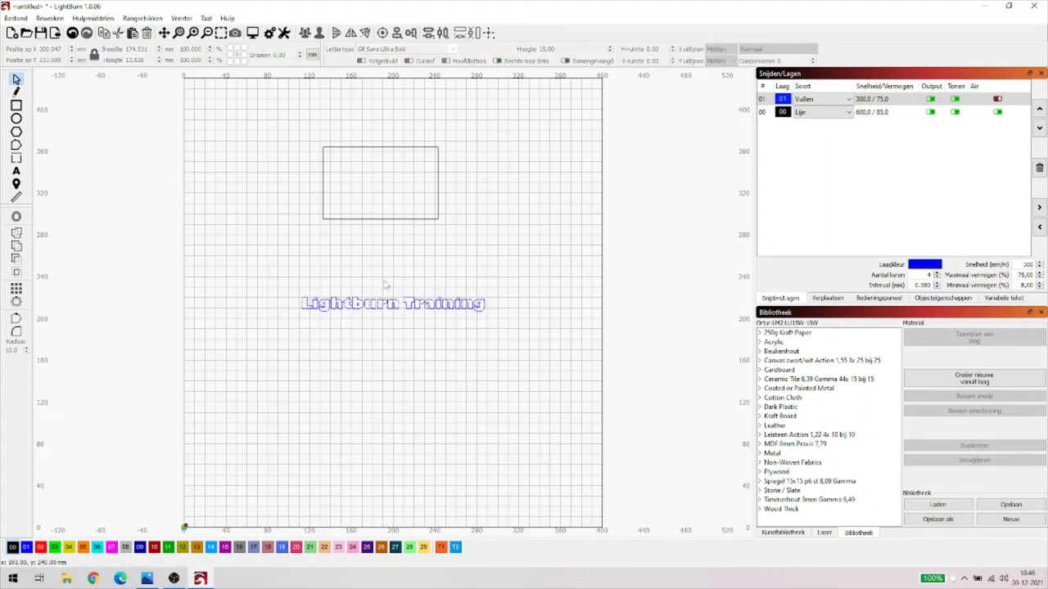
left_click(393, 304)
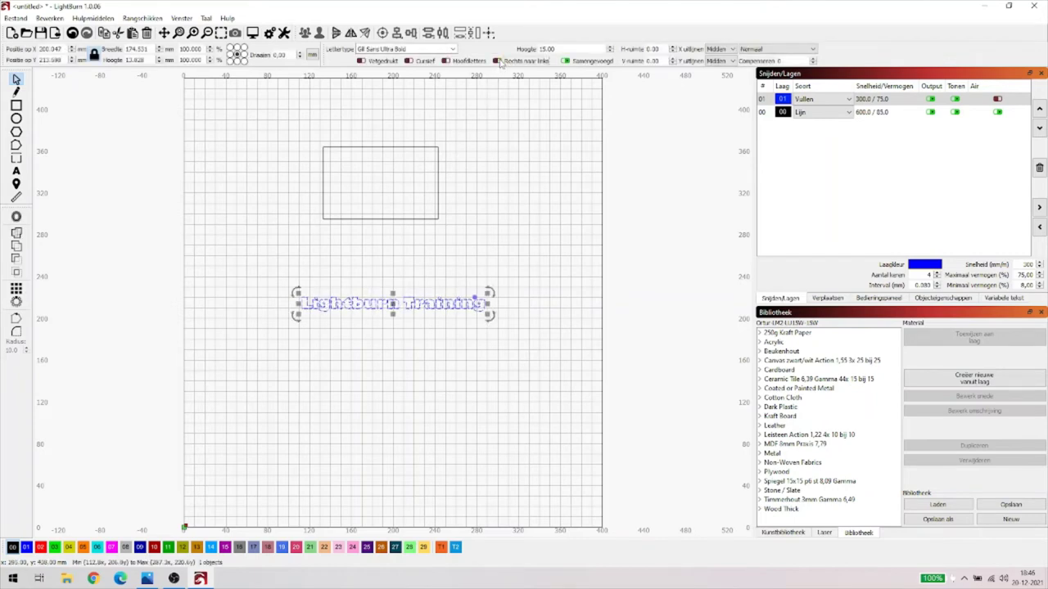
left_click(497, 61)
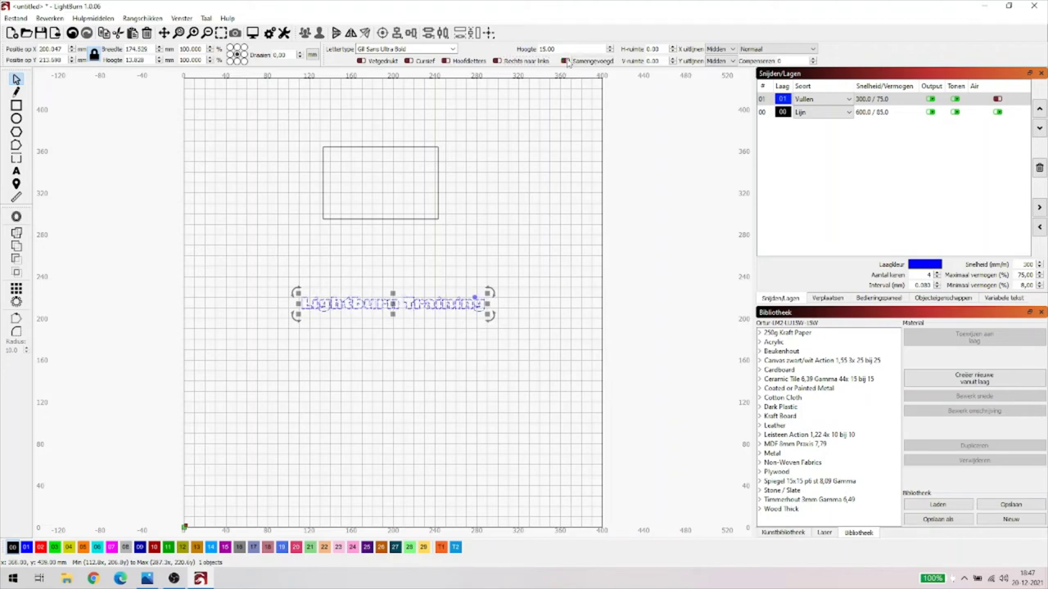
- Switch welding of the text's letters back on and raise the text height to 22.50 mm
left_click(565, 61)
scroll(610, 52, "up", 8)
scroll(610, 51, "up", 2)
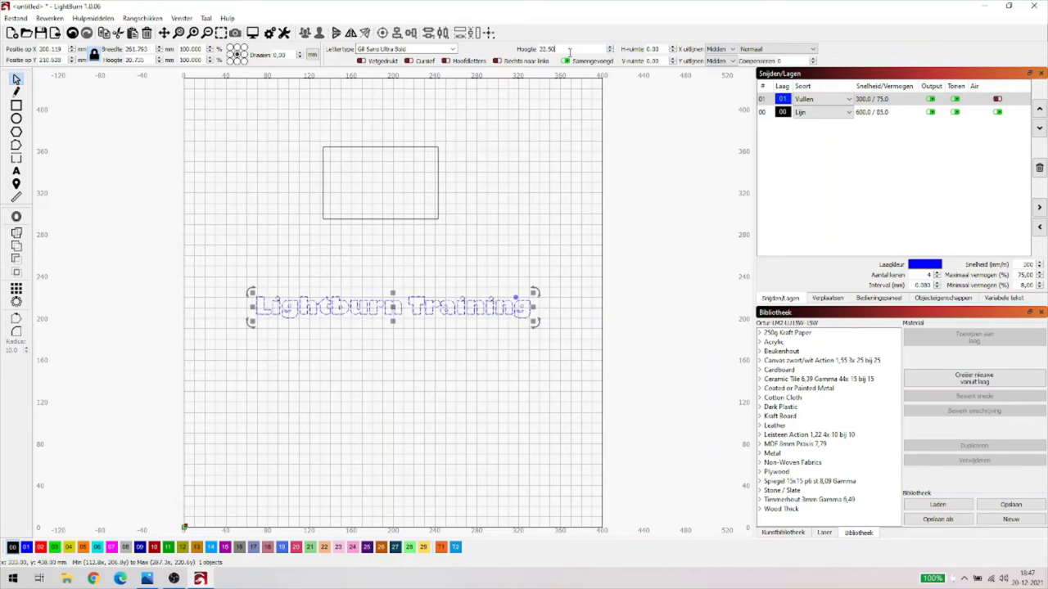
- Set the height of the "Lightburn Training" text to 24 mm
key("BackSpace")
key("BackSpace")
key("BackSpace")
key("BackSpace")
key("BackSpace")
type("24")
key("Return")
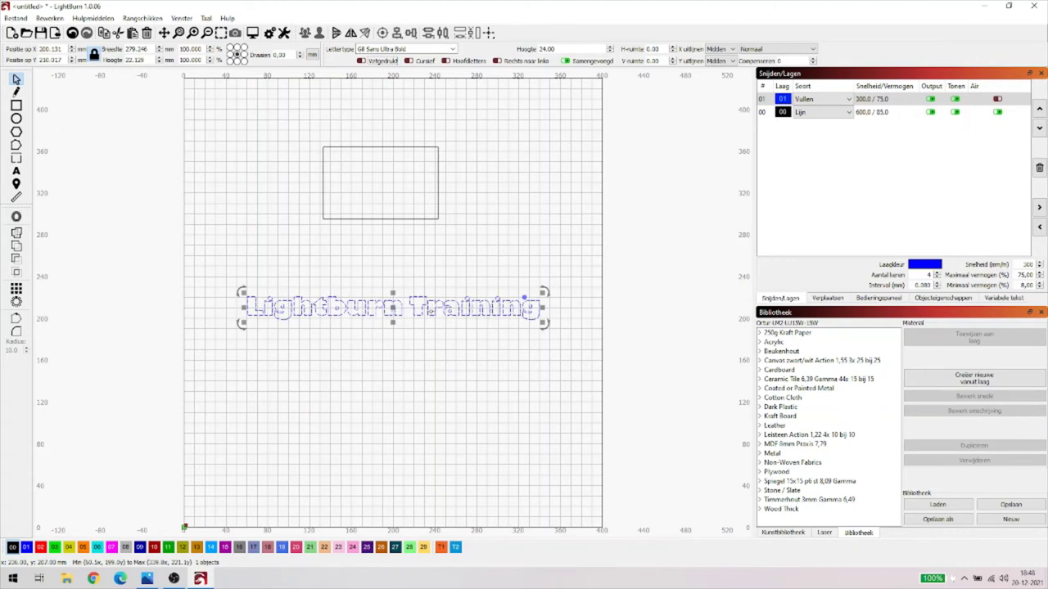
- Add a second line reading "Nogmaals" below "Lightburn Training" in the existing text and deselect the text
left_click(16, 171)
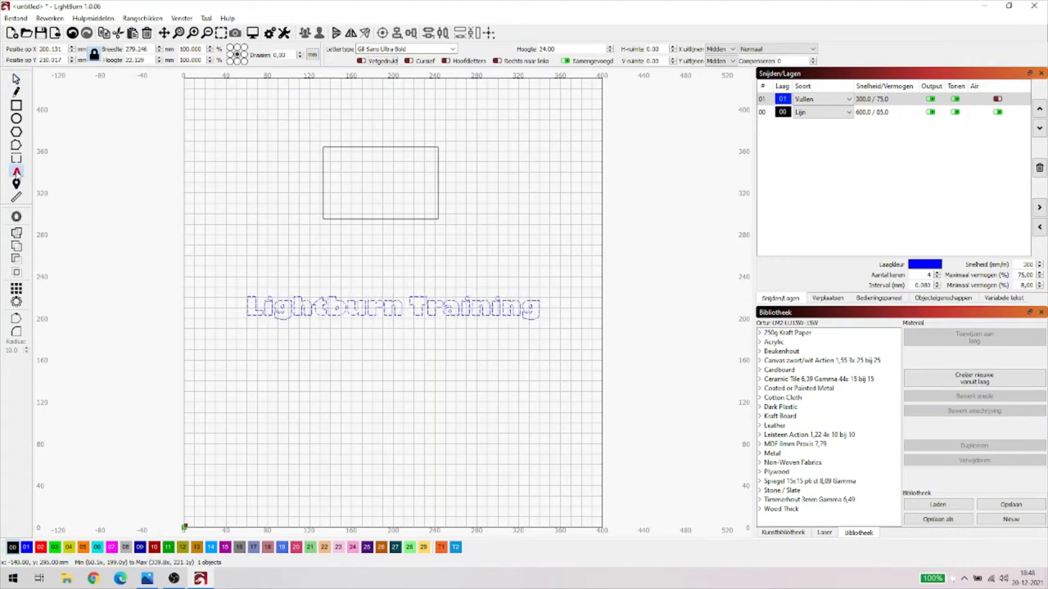
left_click(540, 305)
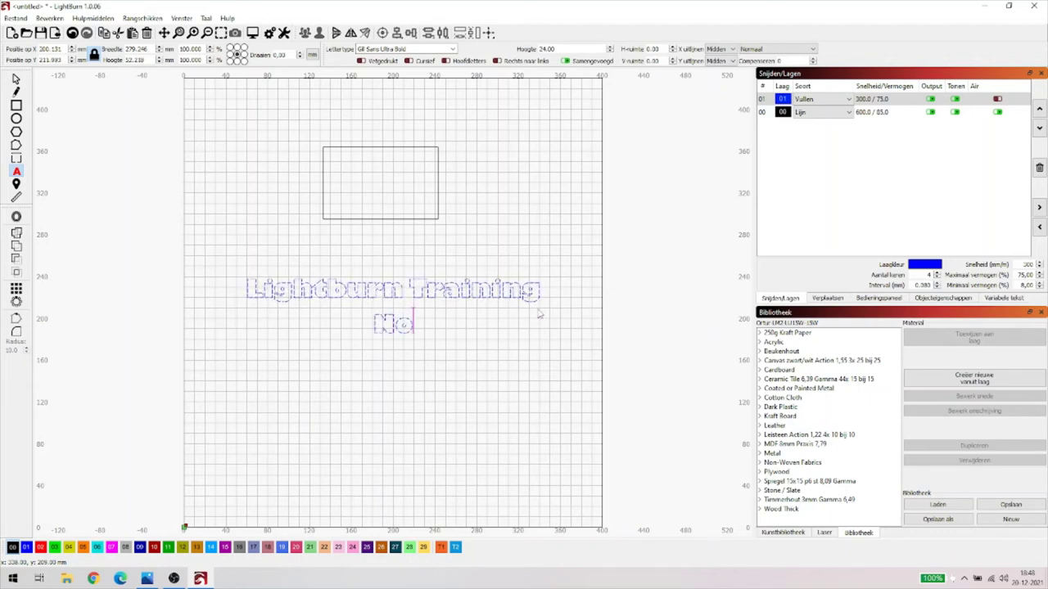
key("Return")
type("Nogmaals")
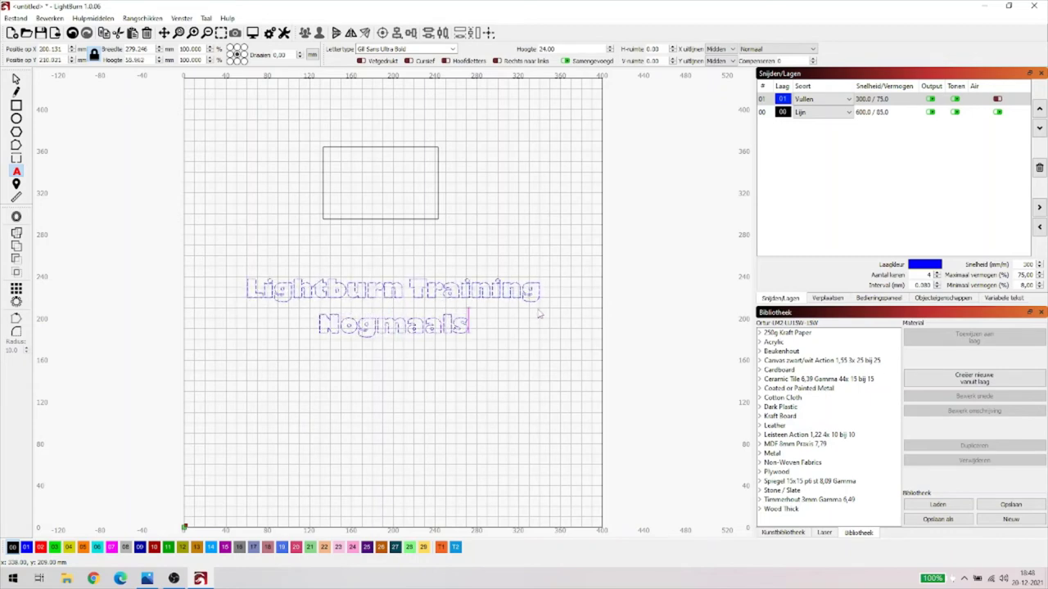
left_click(357, 421)
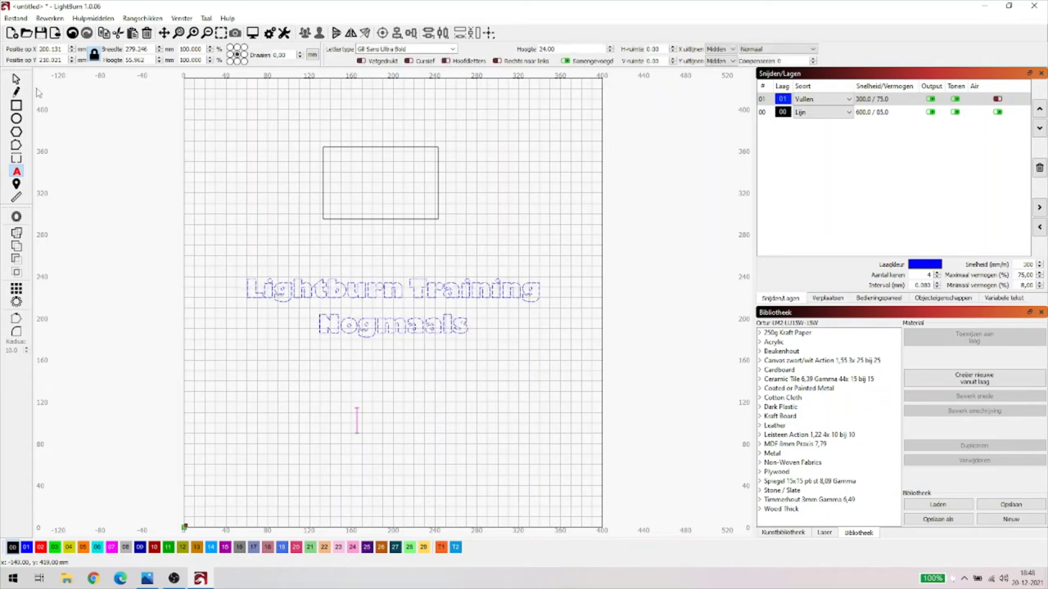
left_click(16, 79)
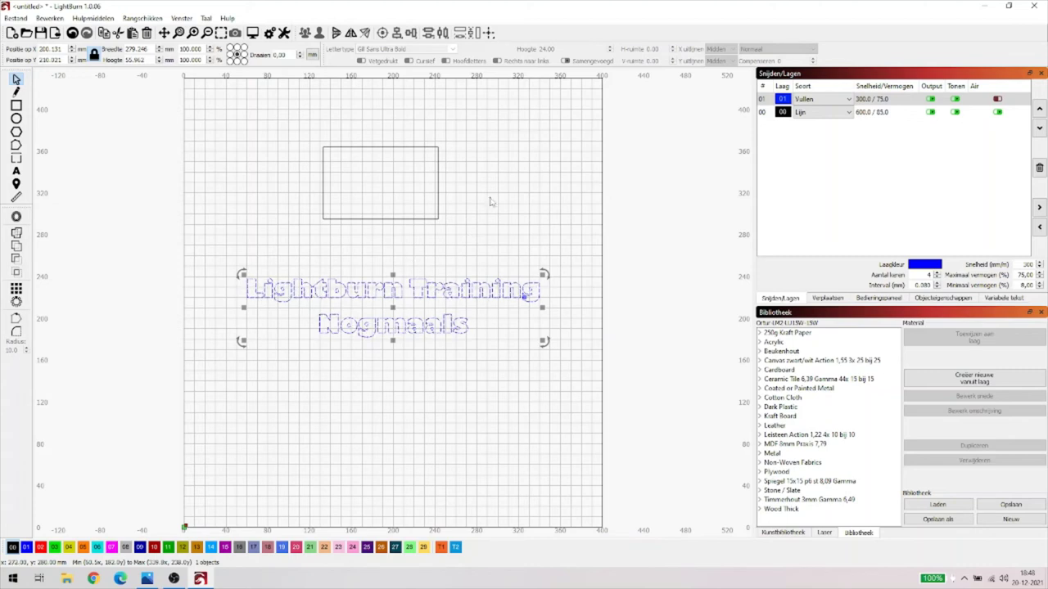
left_click(445, 254)
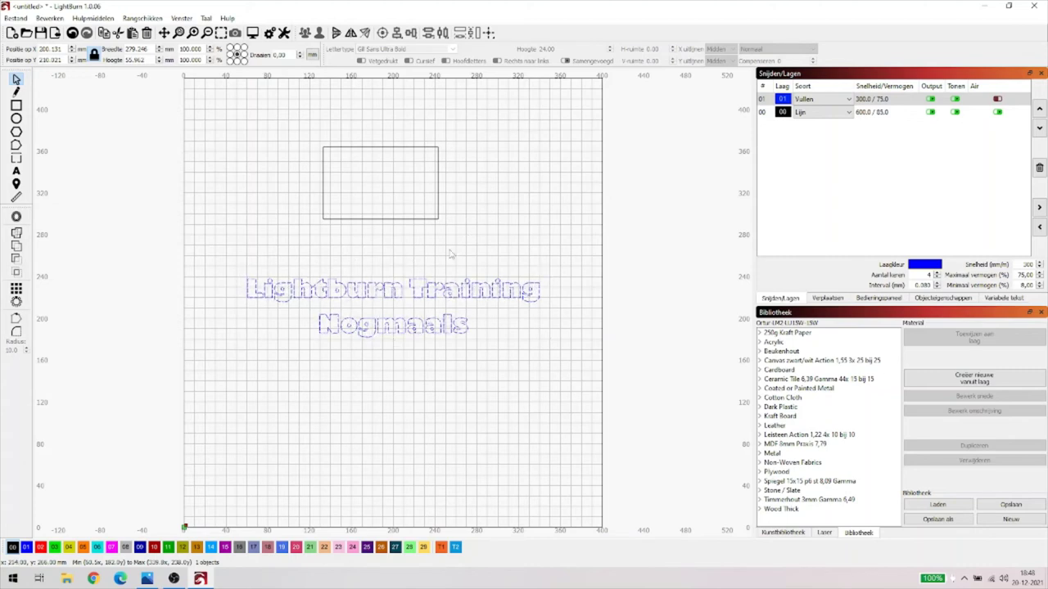
- Raise the two-line text's horizontal character spacing to 13.00
left_click(524, 291)
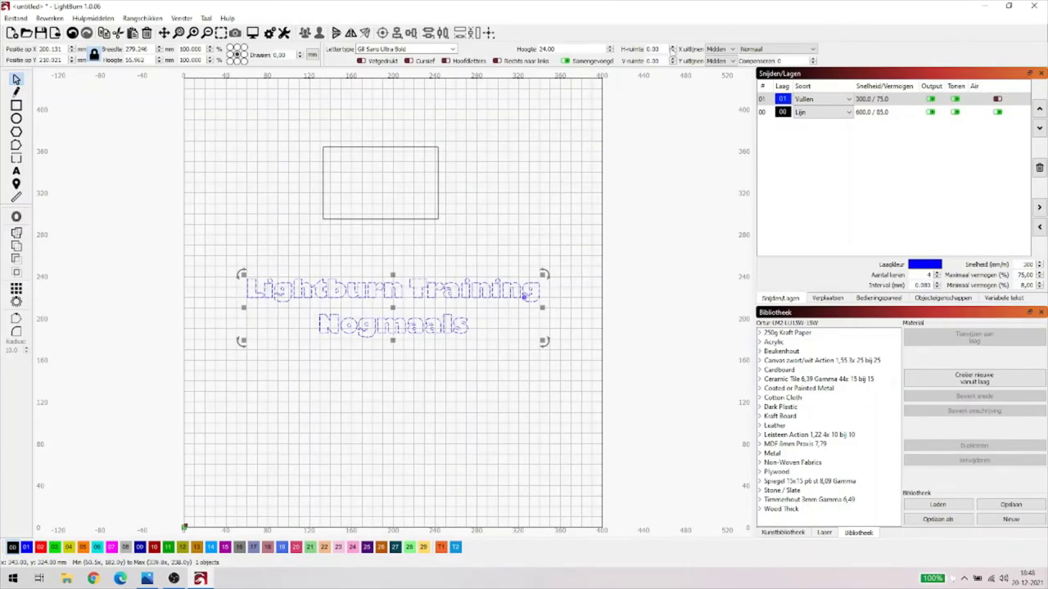
left_click(673, 48)
left_click(672, 48)
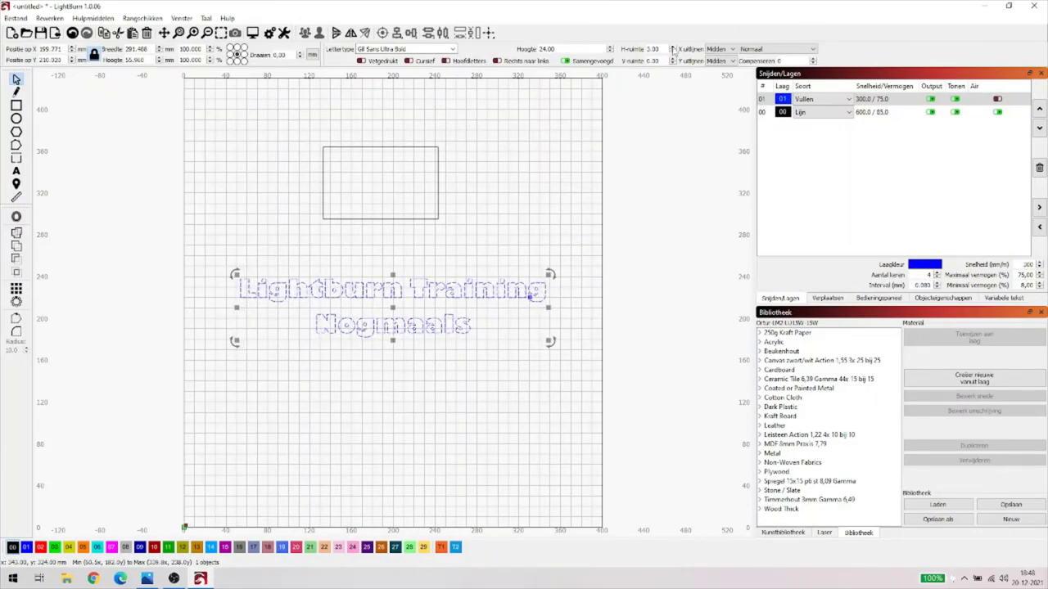
left_click(672, 49)
left_click(672, 49)
left_click(673, 48)
left_click(672, 49)
left_click(673, 48)
left_click(673, 48)
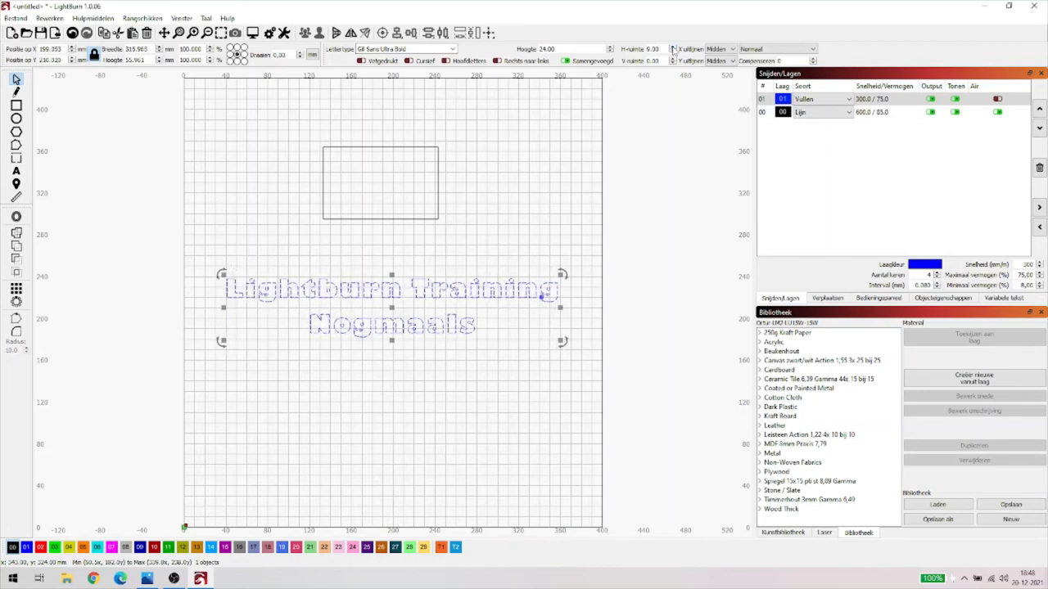
left_click(672, 49)
left_click(672, 48)
left_click(672, 48)
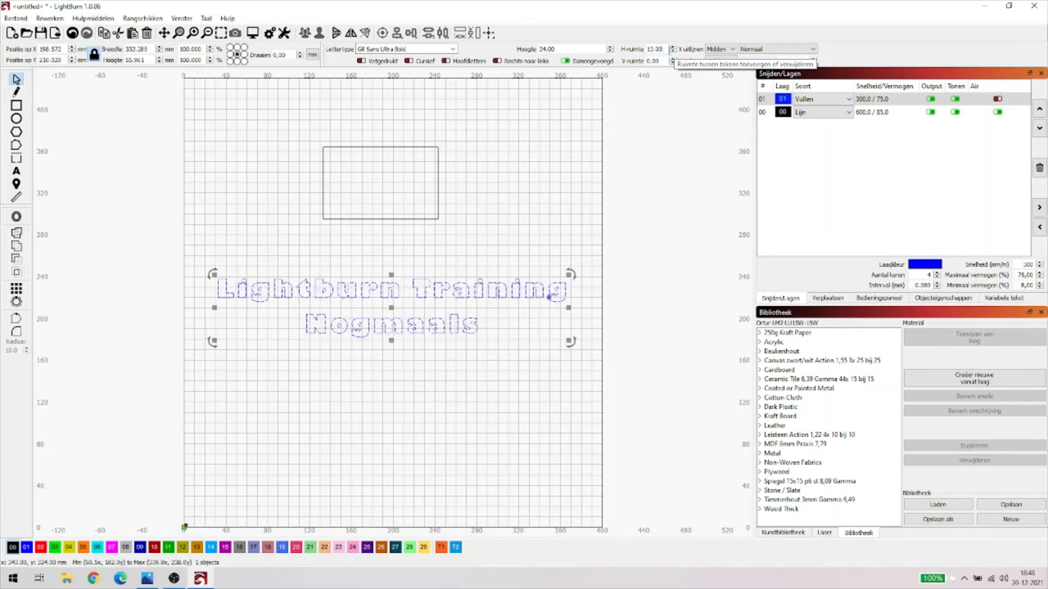
- Reset the text's horizontal character spacing to 0
double_click(661, 49)
type("0")
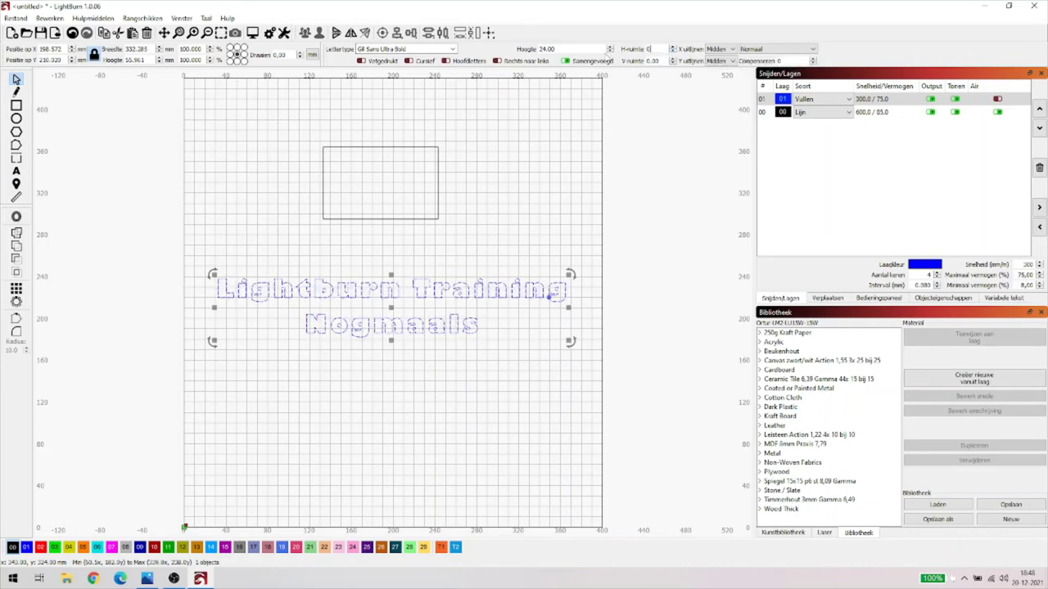
left_click(656, 101)
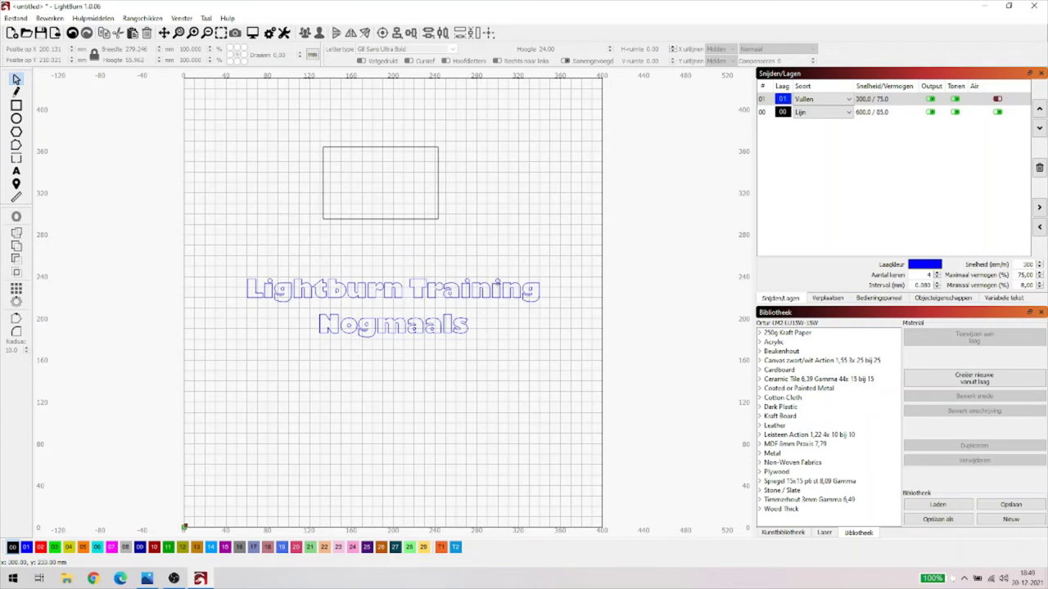
- Try a larger vertical spacing between the text's two lines and set it back to 0
left_click(393, 288)
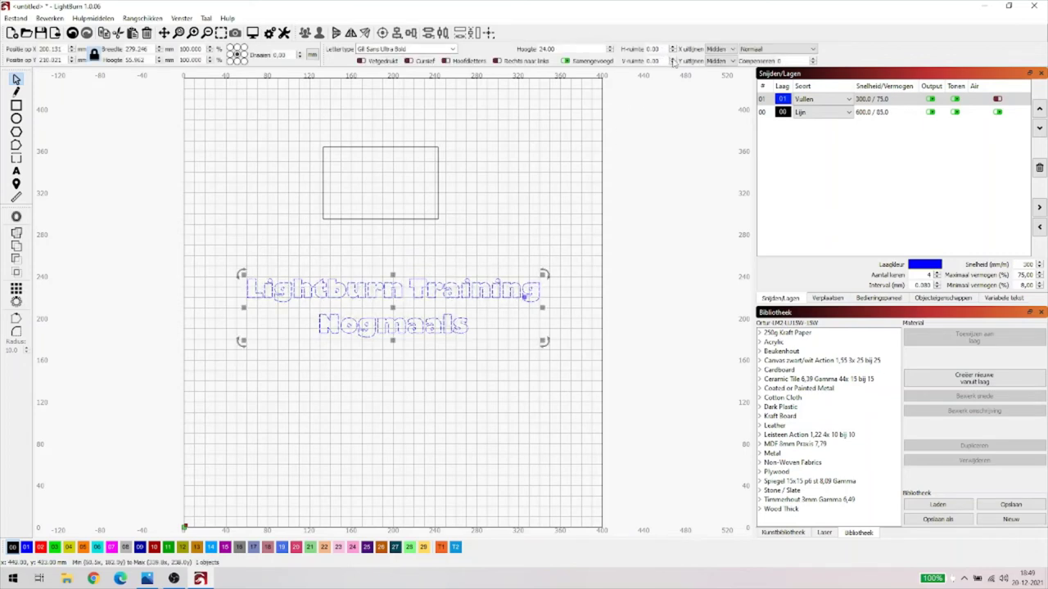
scroll(673, 61, "up", 20)
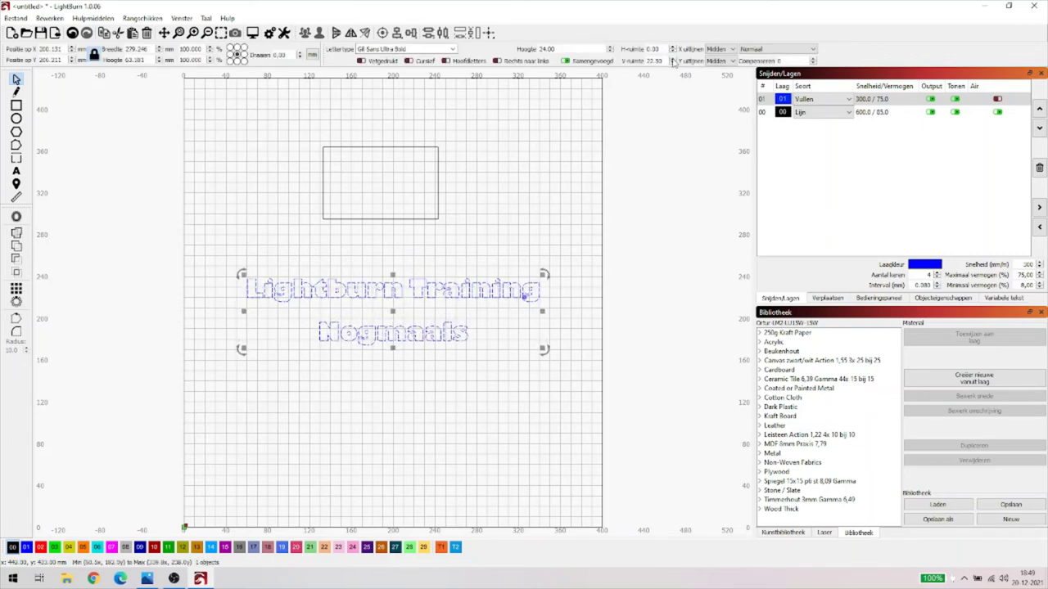
scroll(672, 61, "up", 20)
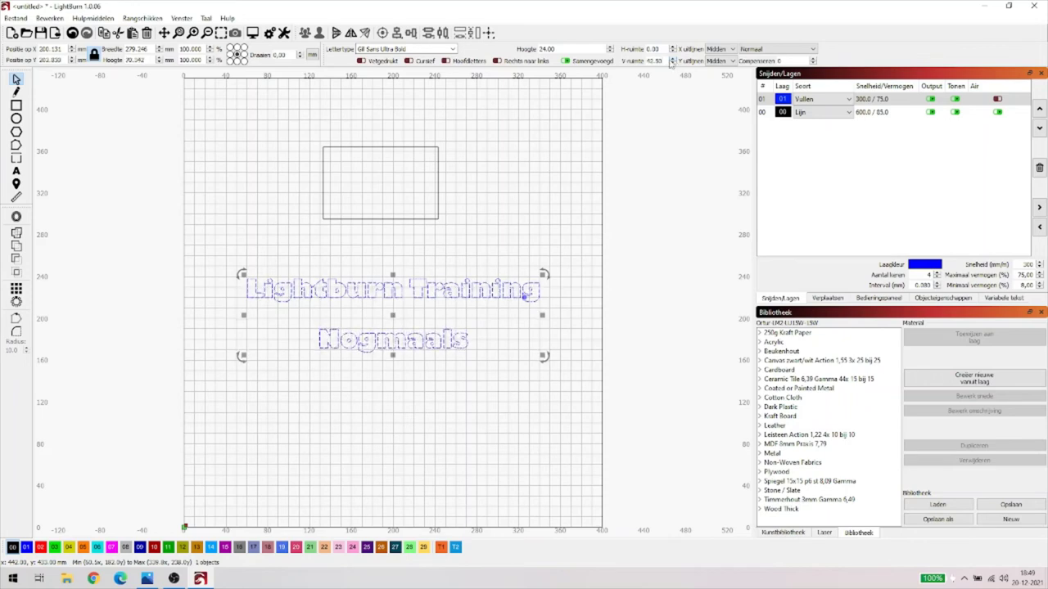
left_click_drag(663, 61, 636, 72)
type("0")
key("Return")
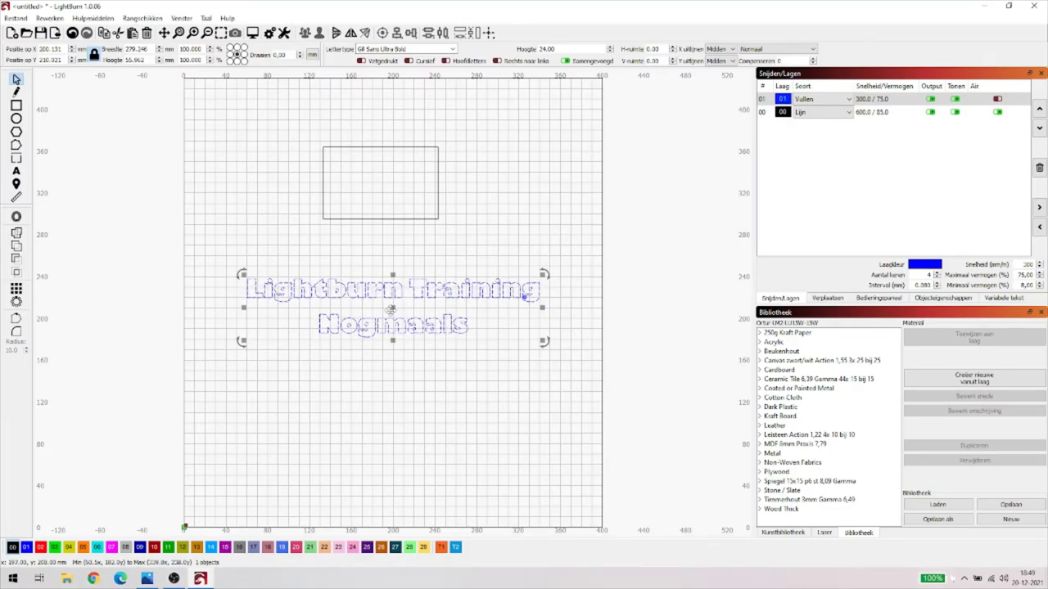
- Review the text's horizontal and vertical alignment options, keeping both on Midden, and reposition the text at about X 202, Y 231 mm
left_click_drag(392, 312, 319, 399)
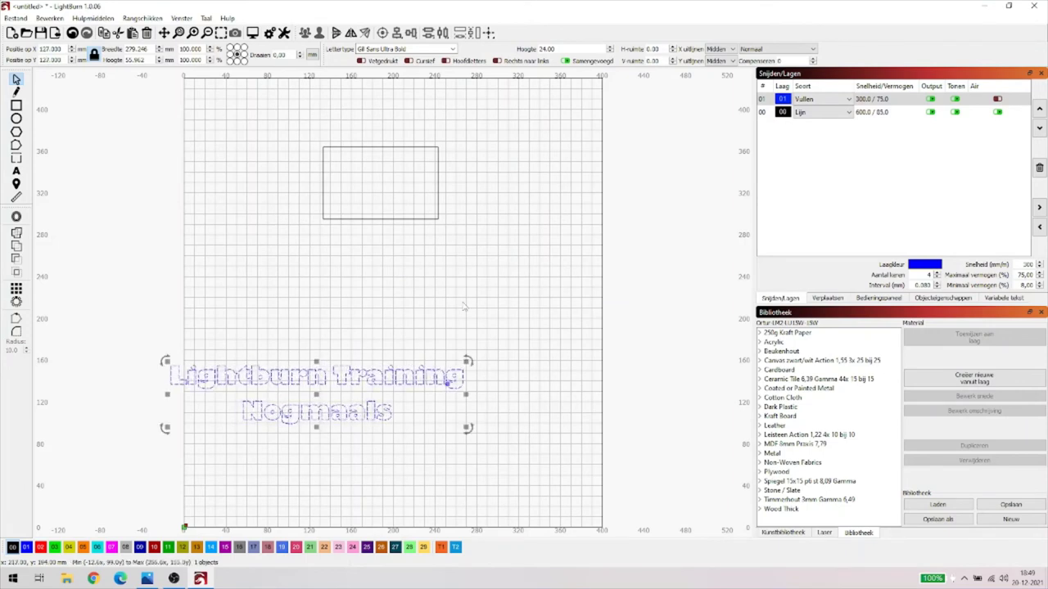
left_click(719, 50)
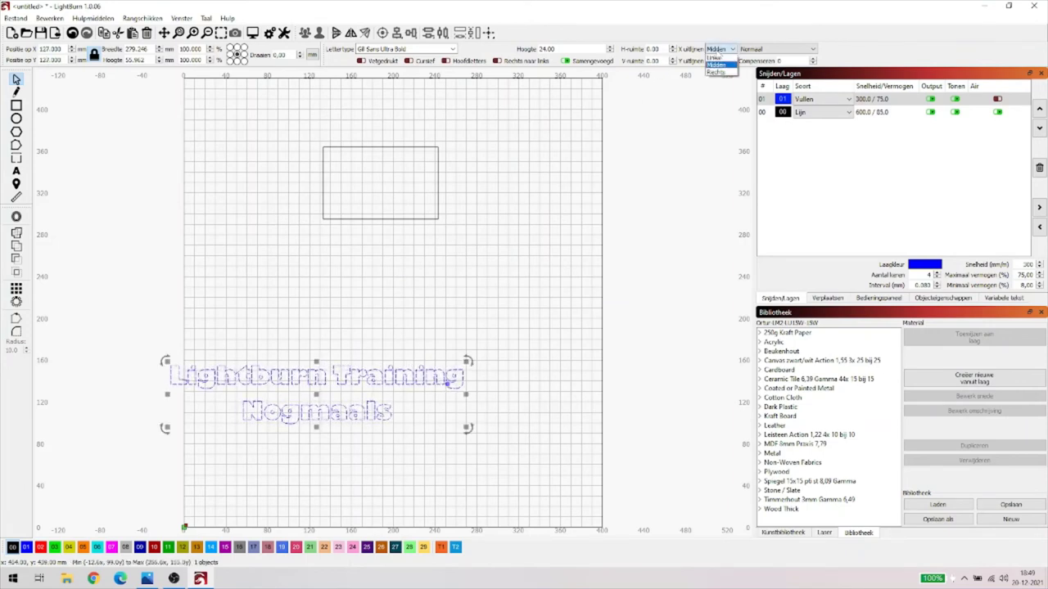
left_click(716, 65)
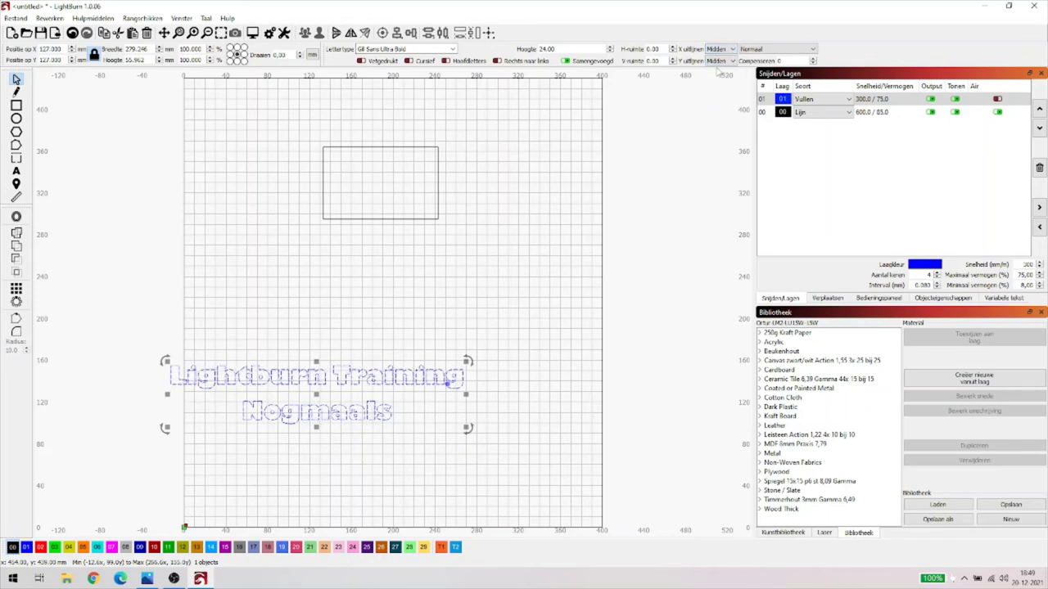
left_click(769, 50)
left_click(769, 54)
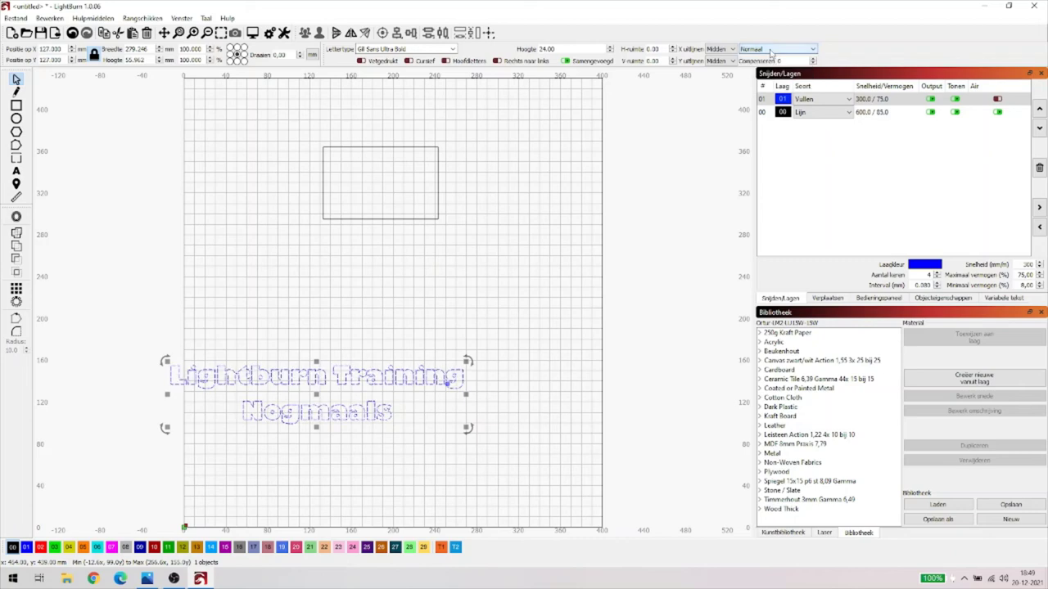
left_click(728, 50)
left_click(718, 64)
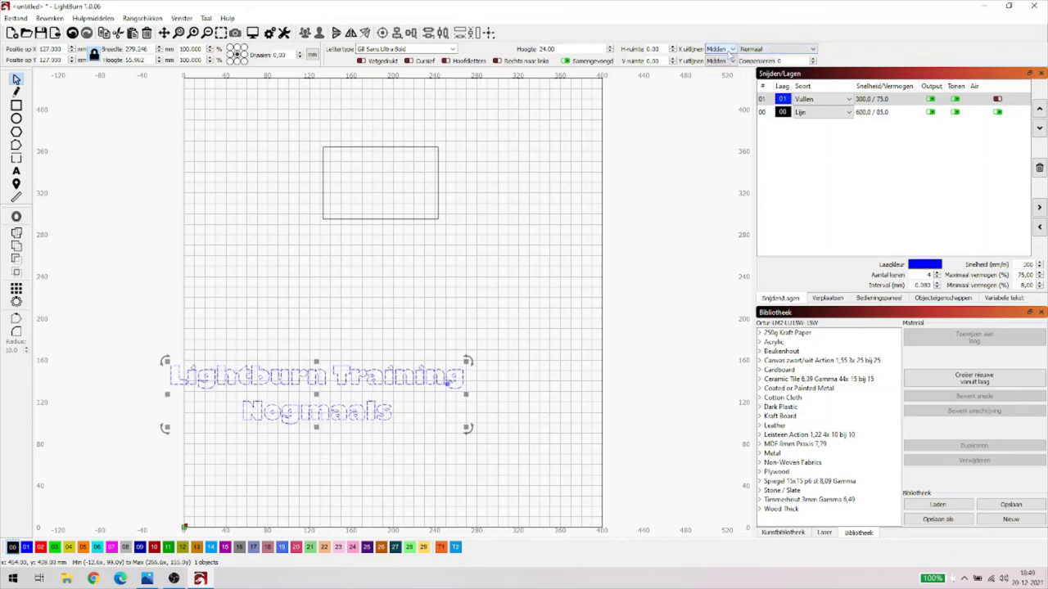
left_click(720, 62)
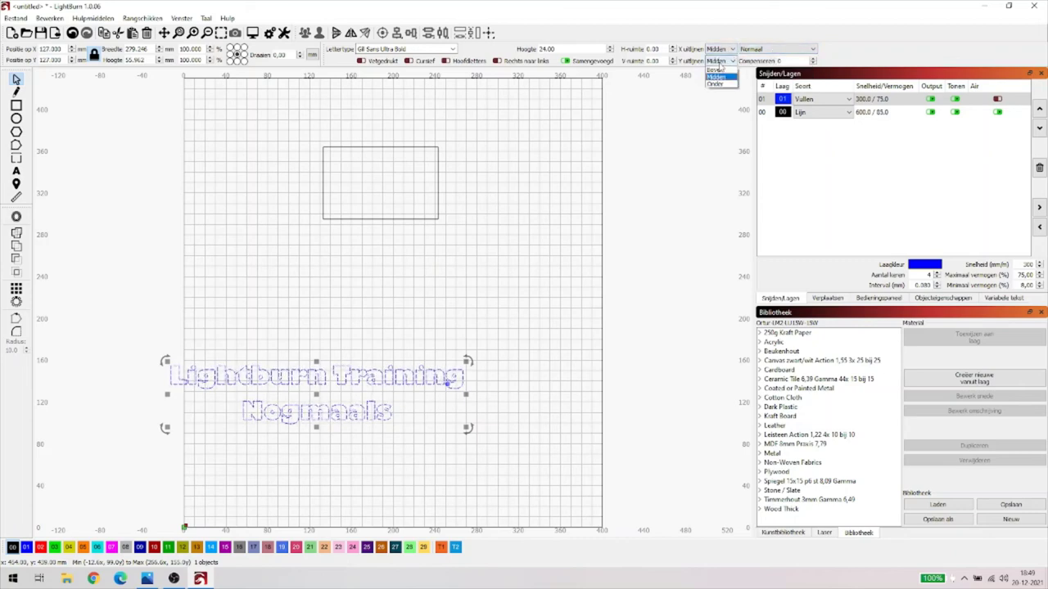
left_click(718, 73)
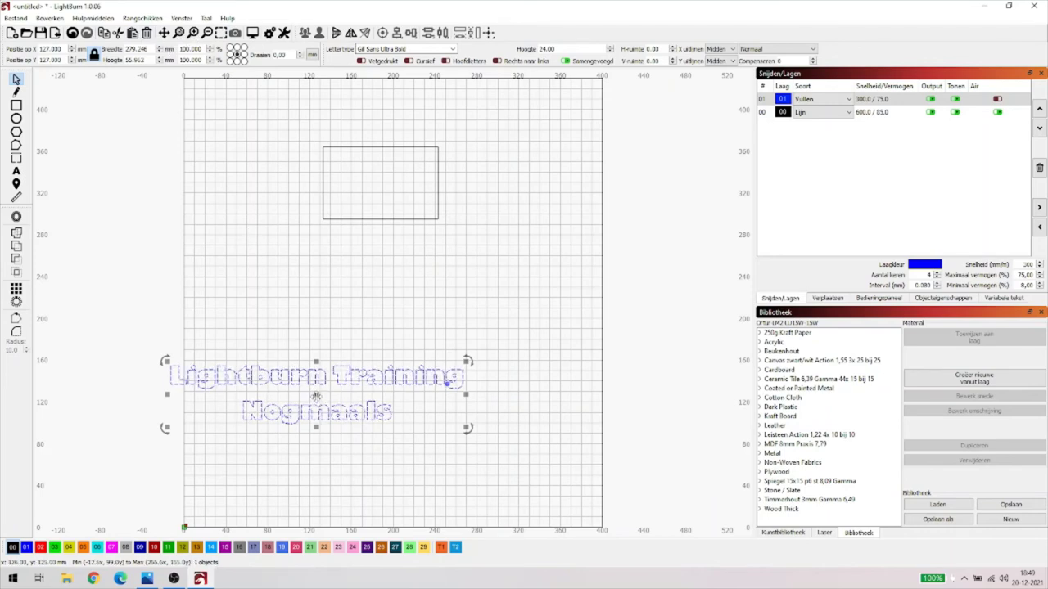
left_click_drag(316, 396, 396, 291)
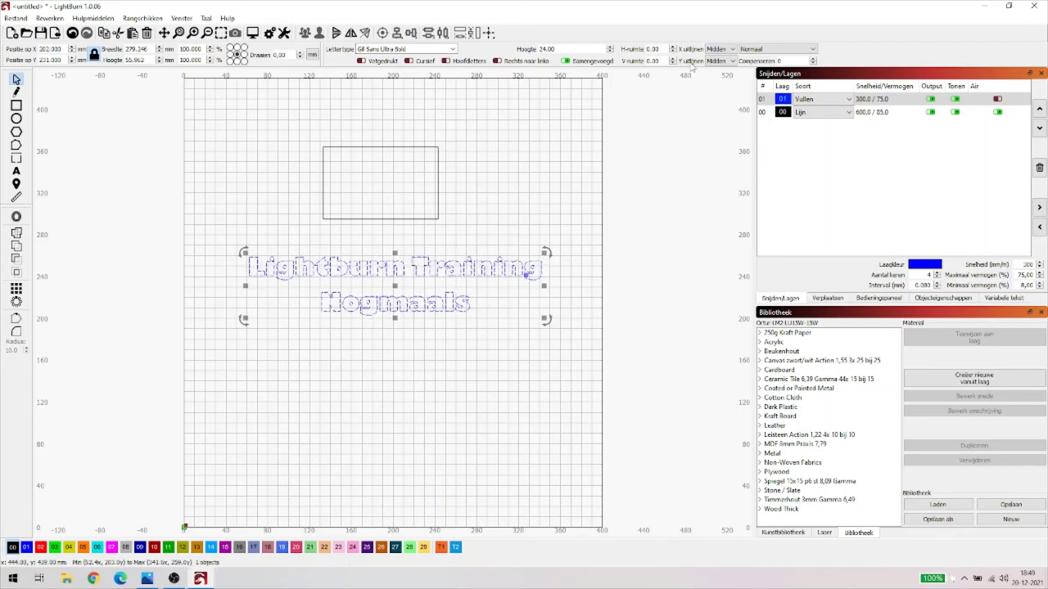
- Try the Rechts and Links horizontal alignments on the two-line text and return it to Midden
left_click(734, 51)
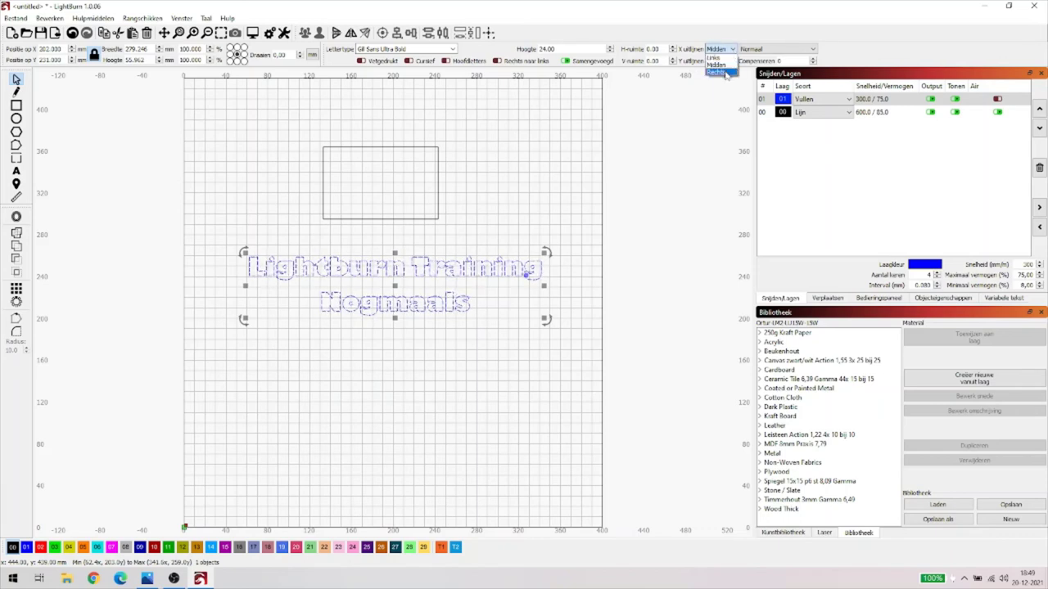
left_click(726, 73)
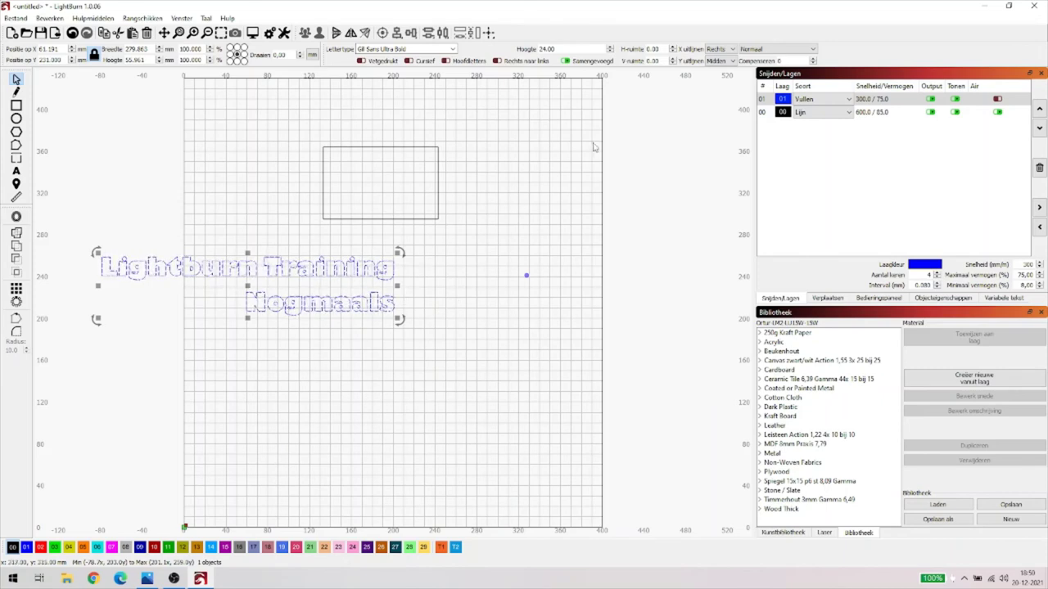
left_click(733, 51)
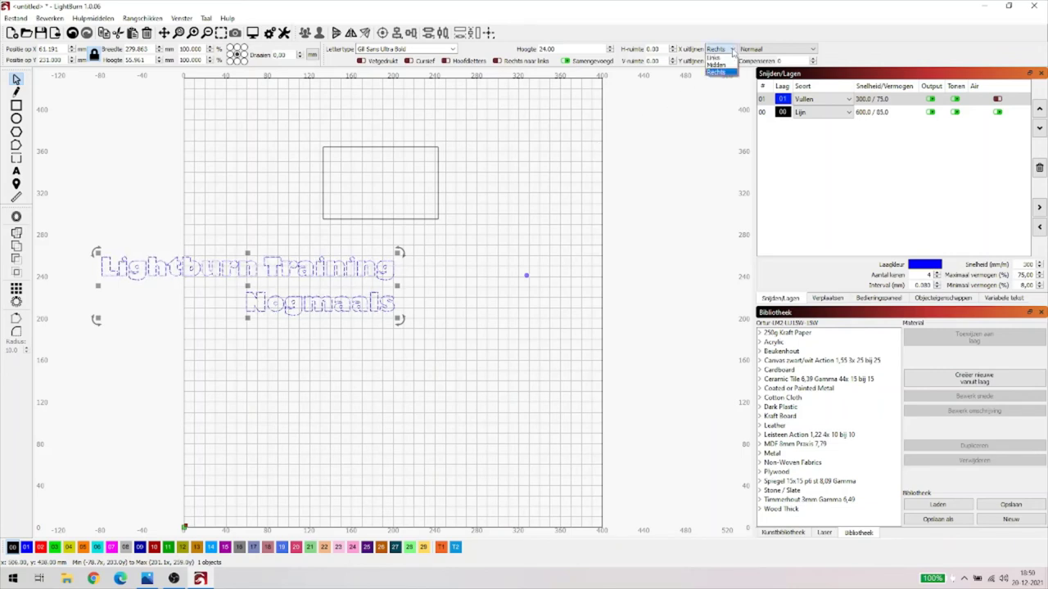
left_click(713, 57)
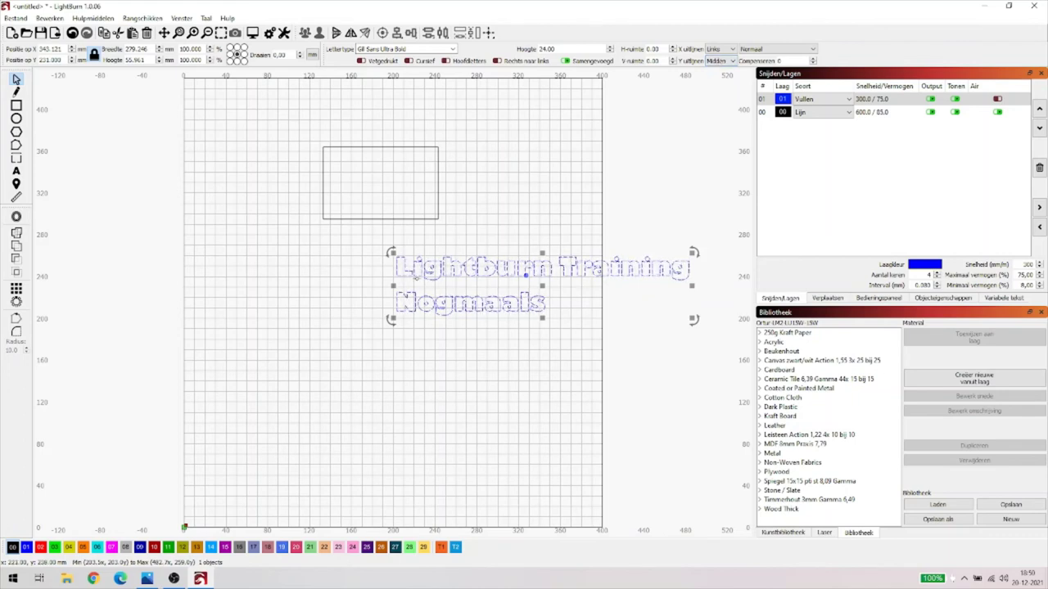
left_click(720, 49)
left_click(717, 65)
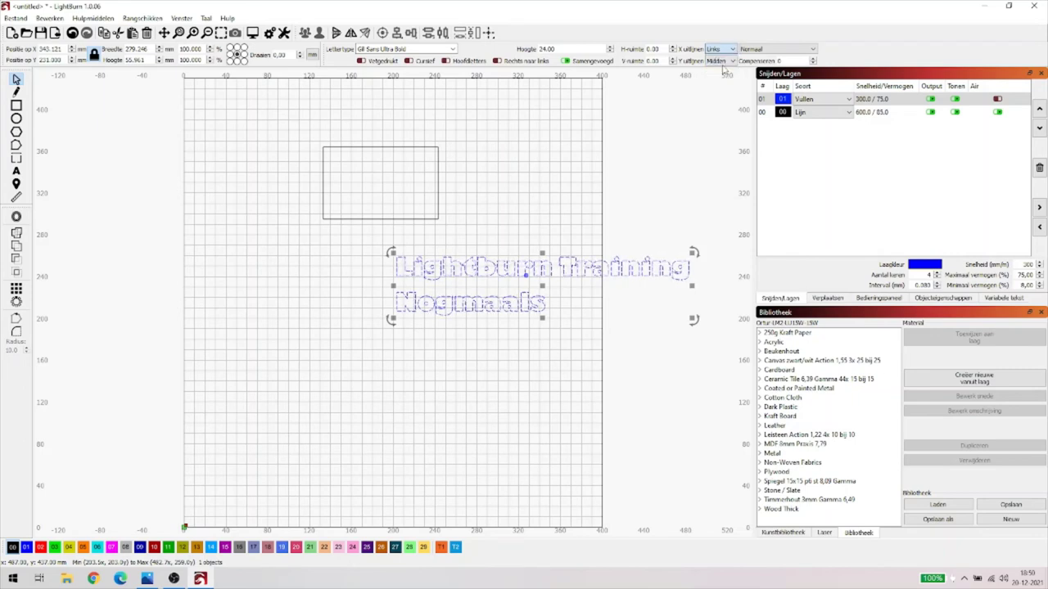
- Try the Onder vertical alignment on the text and return it to Midden
left_click(733, 62)
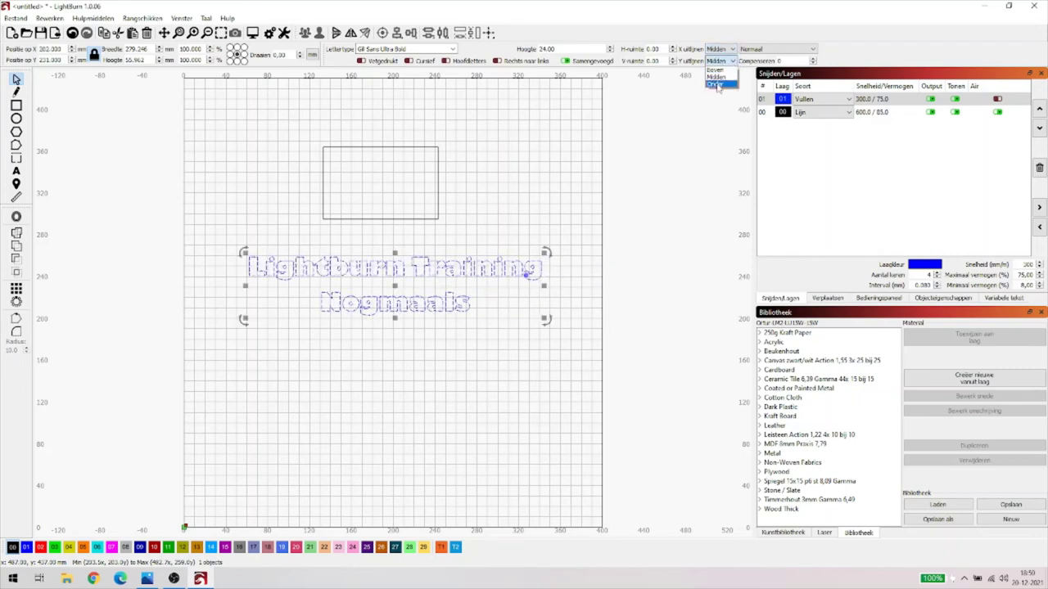
left_click(716, 85)
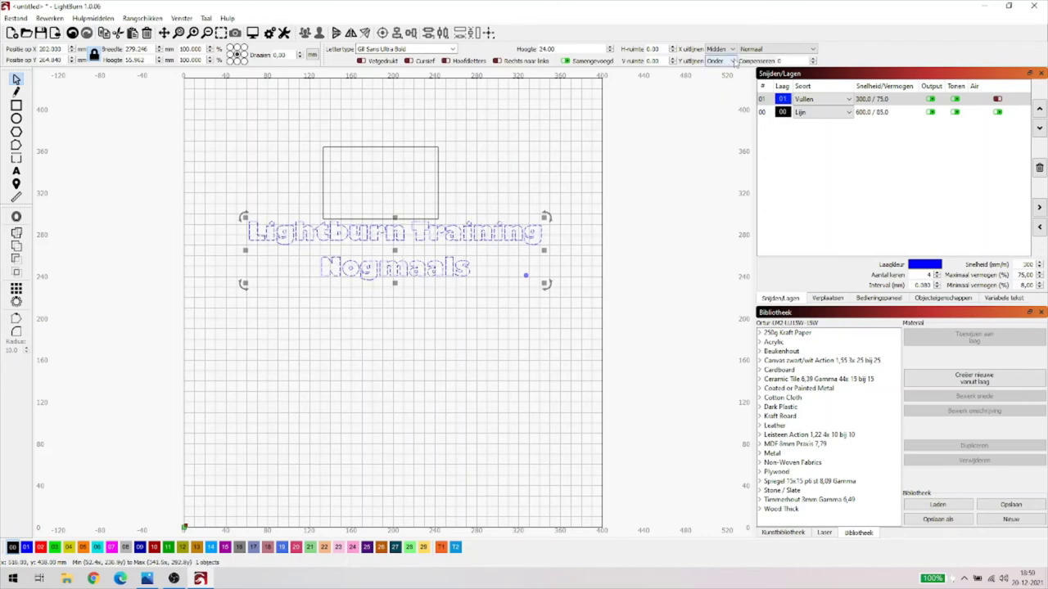
left_click(731, 62)
left_click(716, 77)
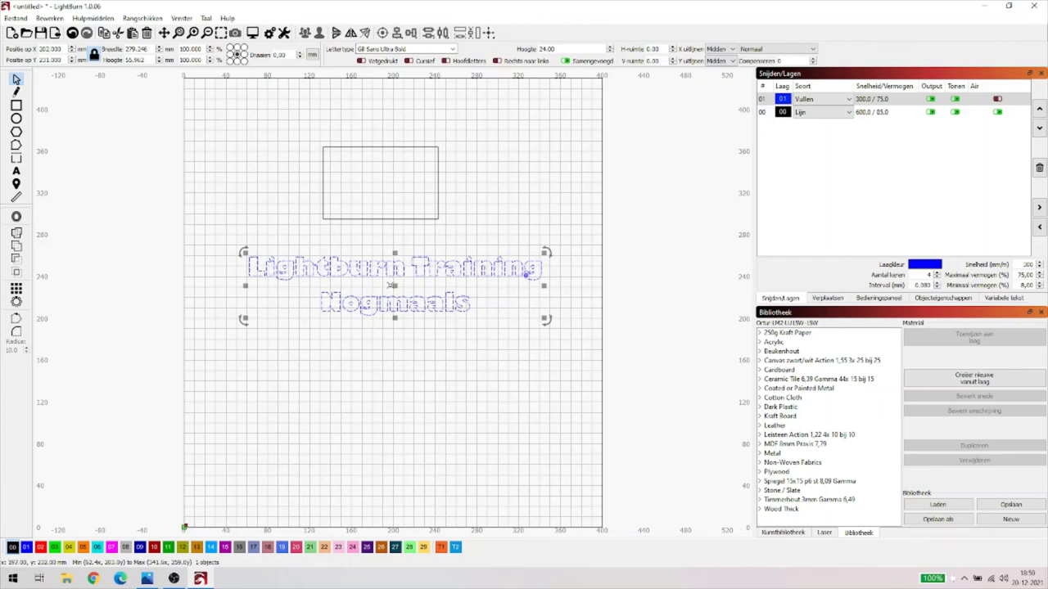
- Move the text to about X 195, Y 237 mm and change its text type to Datum/Tijd
mouse_move(388, 284)
left_mouse_down()
mouse_move(377, 217)
mouse_move(385, 325)
mouse_move(390, 284)
left_mouse_up()
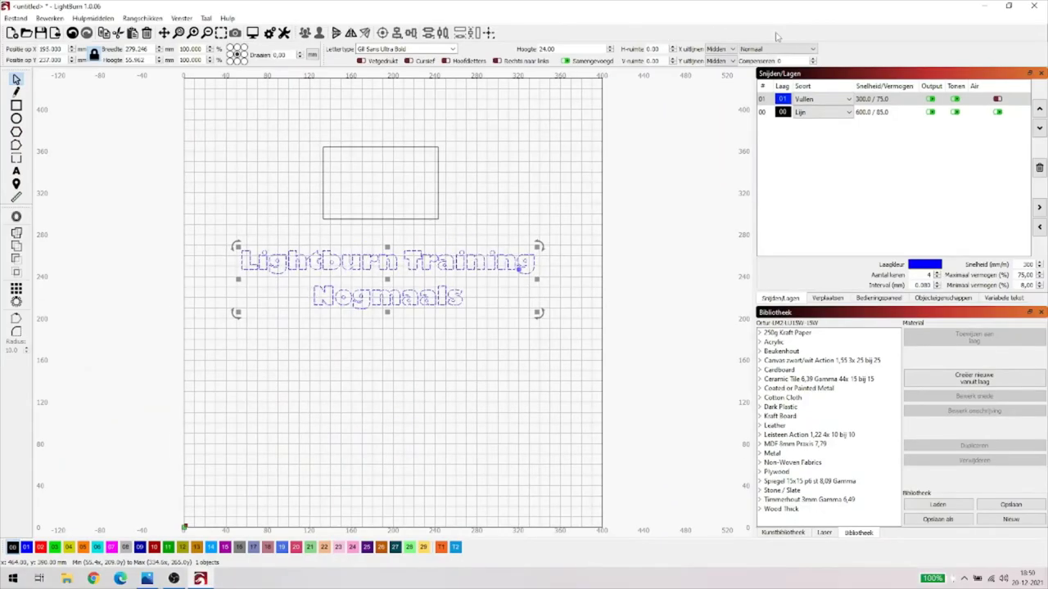
left_click(813, 49)
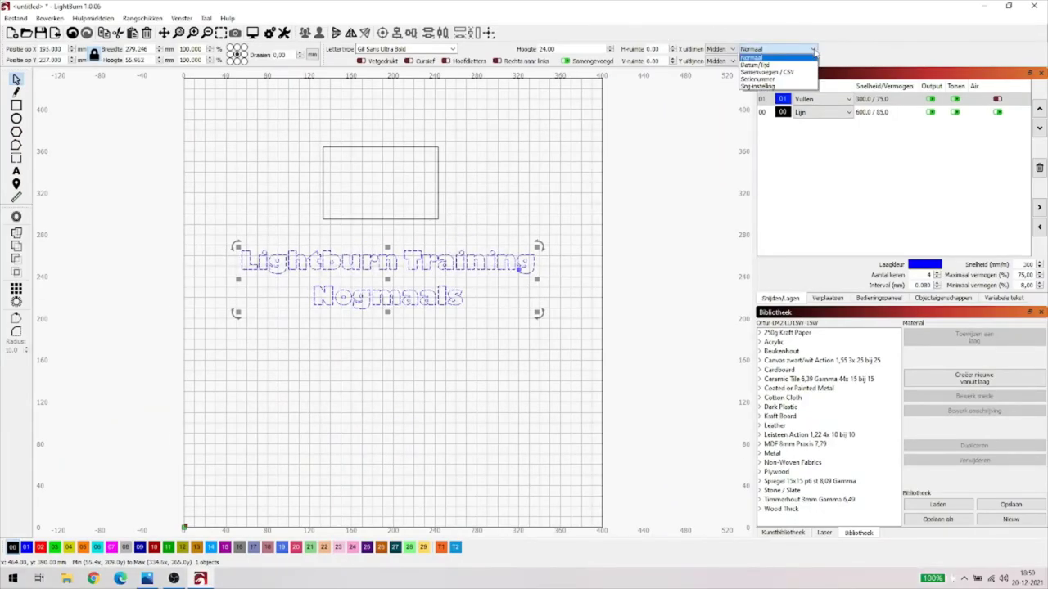
left_click(771, 64)
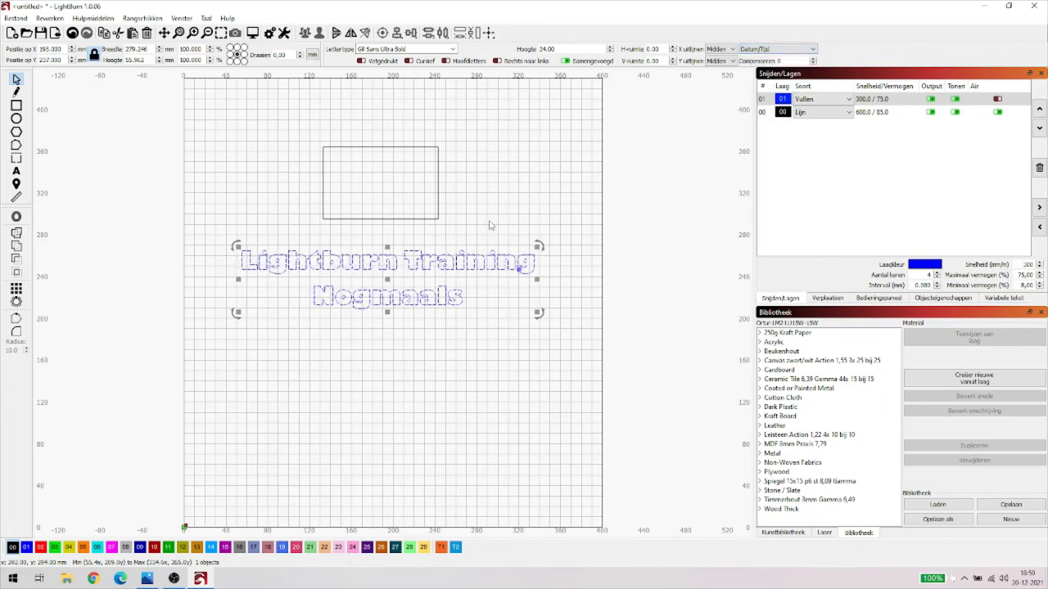
- Set the text type of the two-line Lightburn Training Nogmaals text back to Normaal
left_click_drag(489, 174, 539, 215)
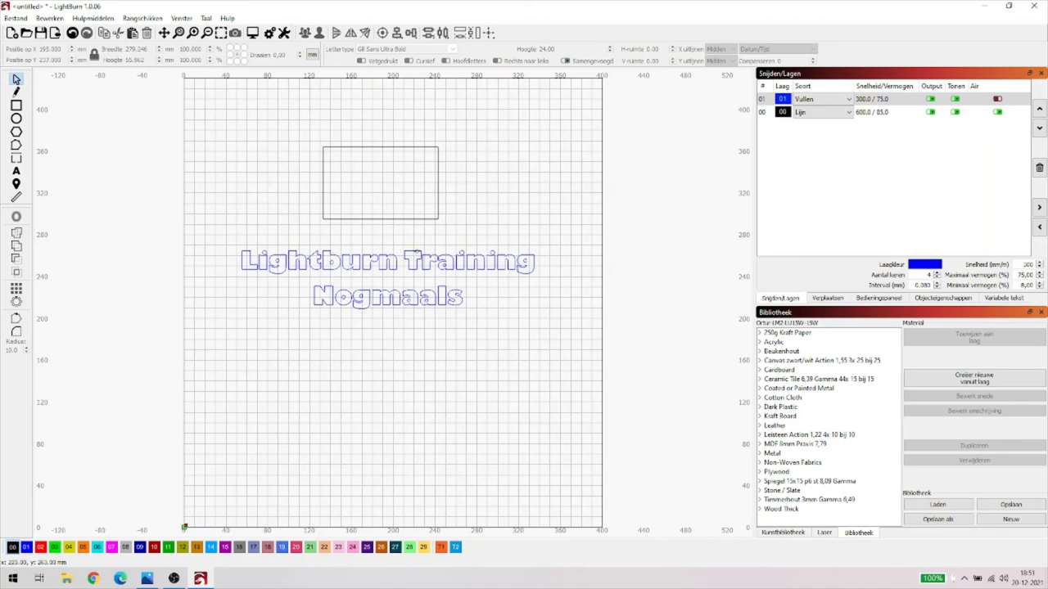
left_click(411, 219)
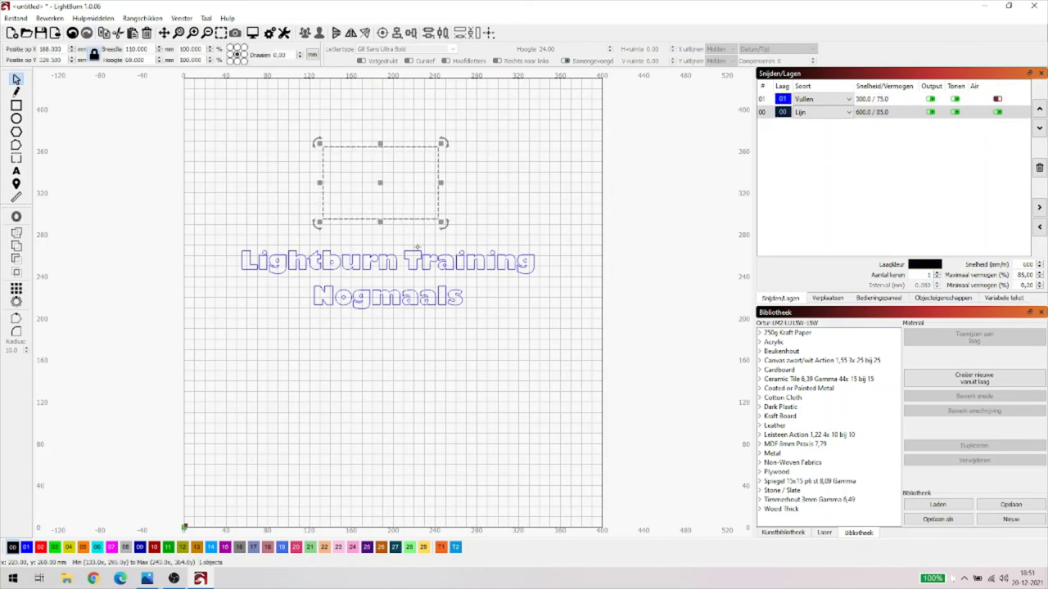
left_click(521, 265)
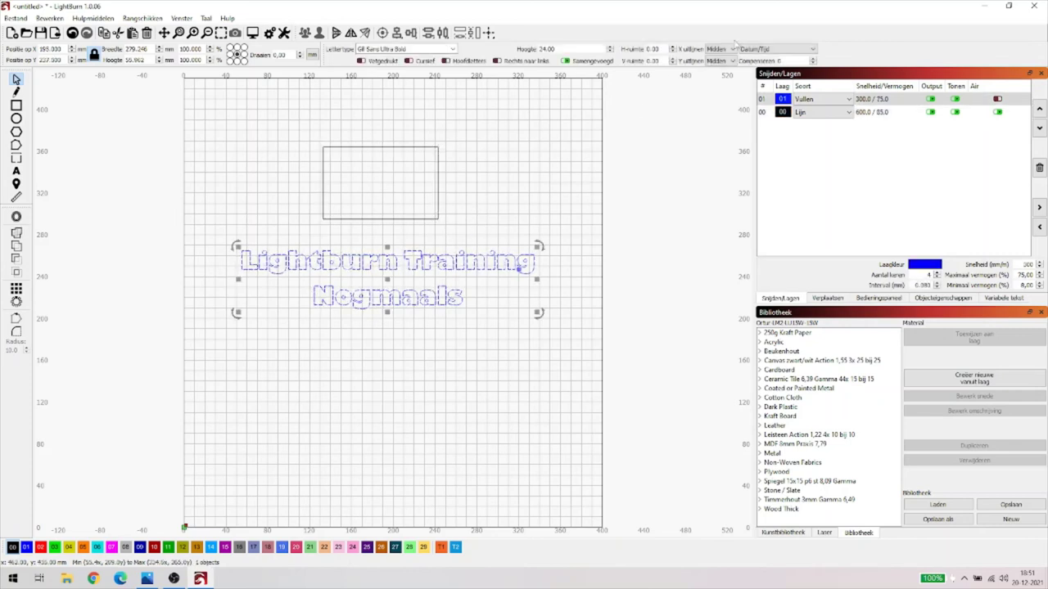
left_click(764, 50)
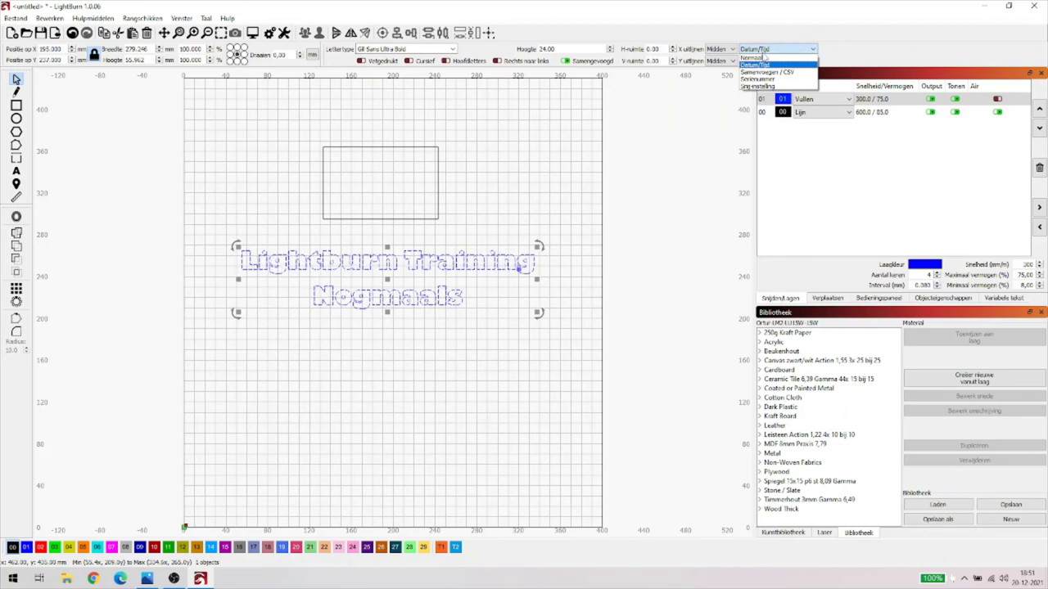
left_click(763, 58)
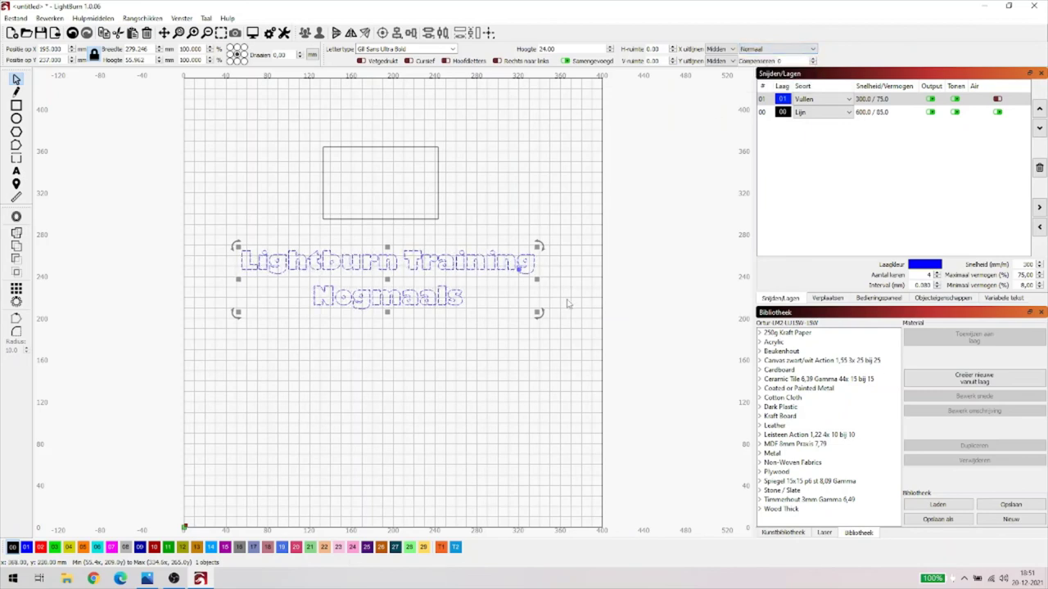
- Replace the entire two-line text with "20/12" and finish text editing
left_click(17, 172)
left_click(464, 297)
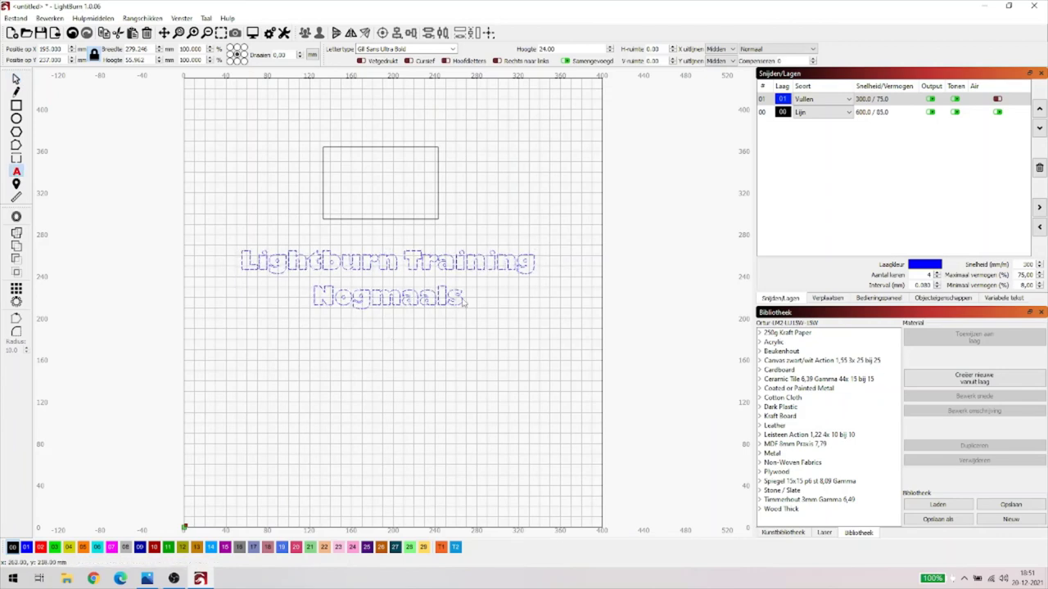
type("!")
key("BackSpace")
key("BackSpace")
key("BackSpace")
key("BackSpace")
key("BackSpace")
key("BackSpace")
key("BackSpace")
key("BackSpace")
key("BackSpace")
key("BackSpace")
key("BackSpace")
key("BackSpace")
key("BackSpace")
key("BackSpace")
key("BackSpace")
key("BackSpace")
key("BackSpace")
key("BackSpace")
key("BackSpace")
key("BackSpace")
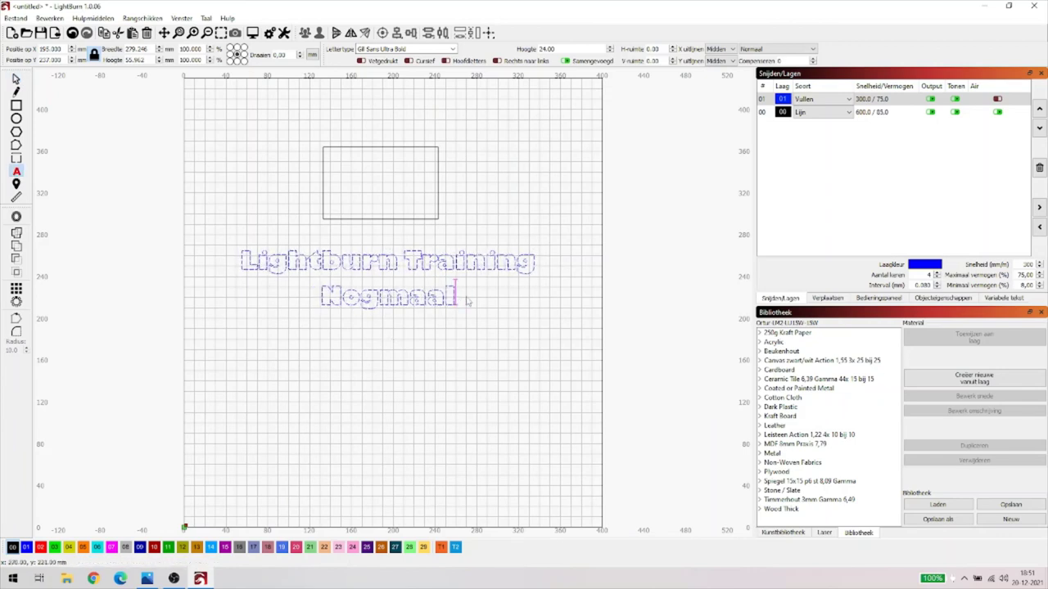
key("BackSpace")
key("BackSpace")
key("BackSpace")
key("BackSpace")
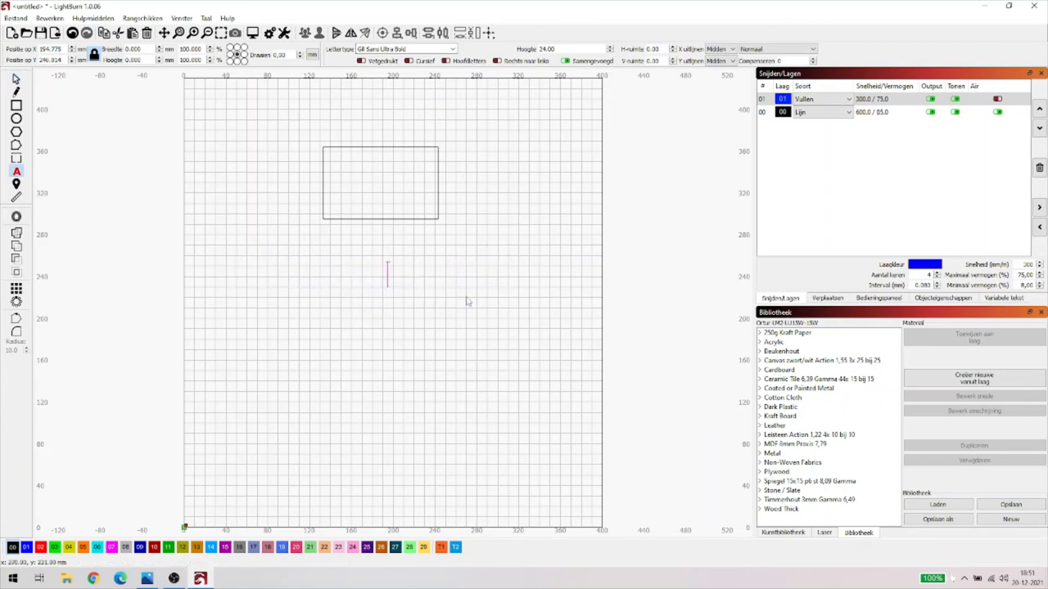
type("20/12")
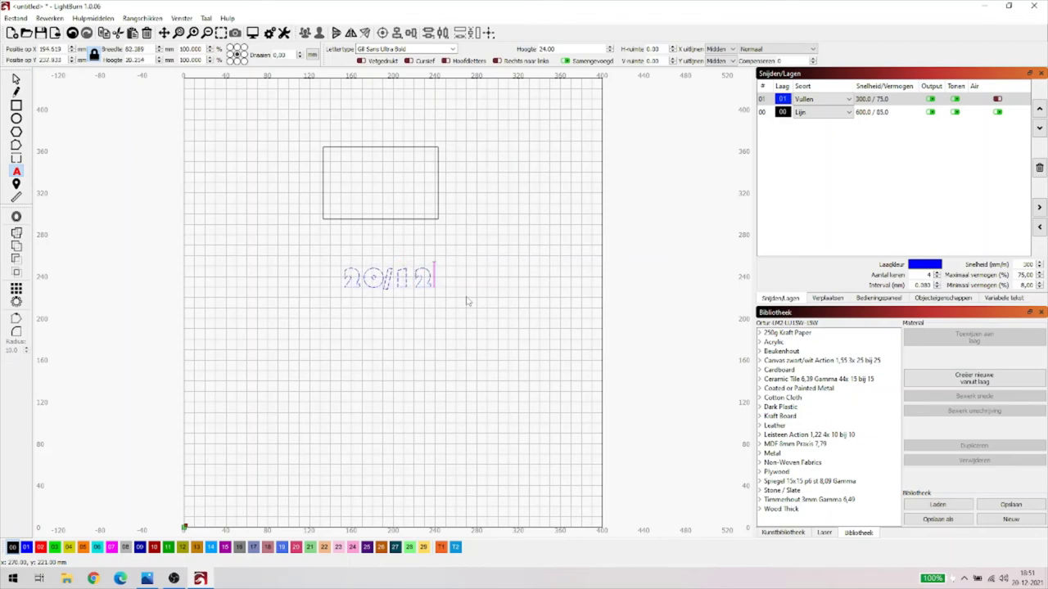
left_click(425, 397)
left_click(16, 79)
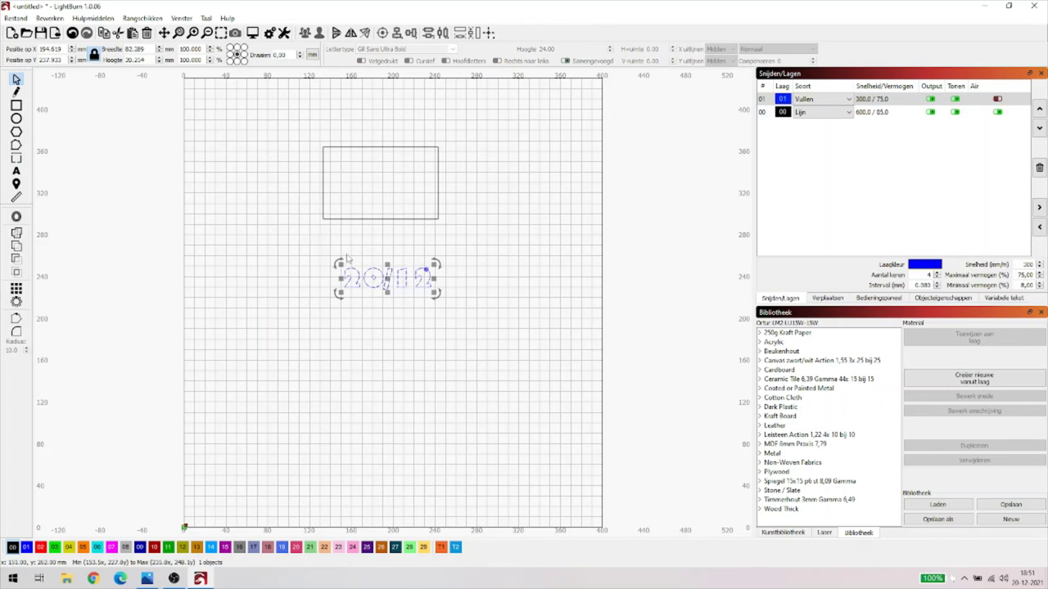
left_click(481, 327)
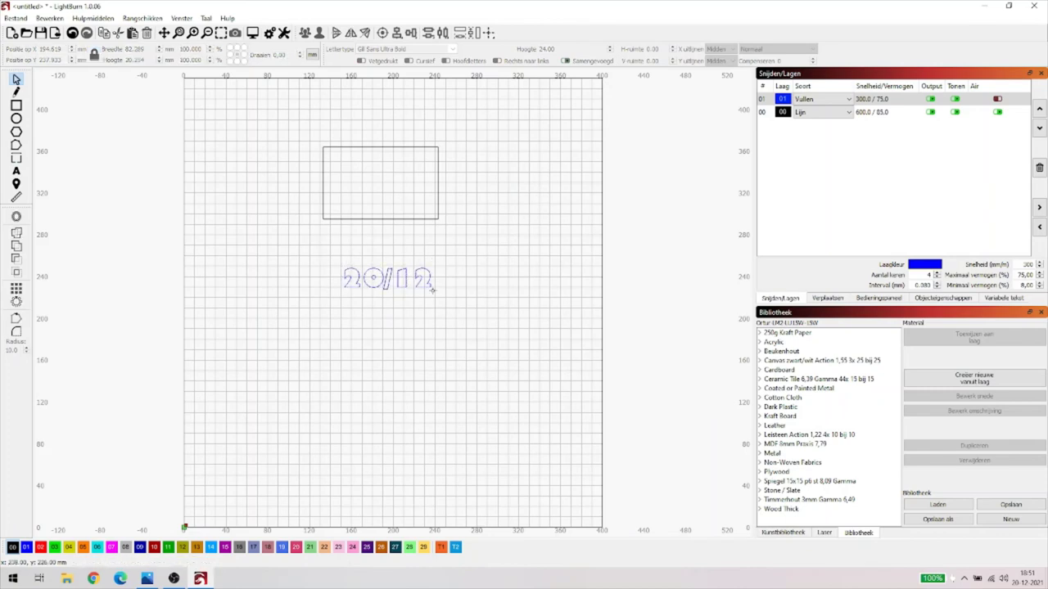
- Try the Datum/Tijd text type on the 20/12 text and return it to Normaal
left_click(431, 283)
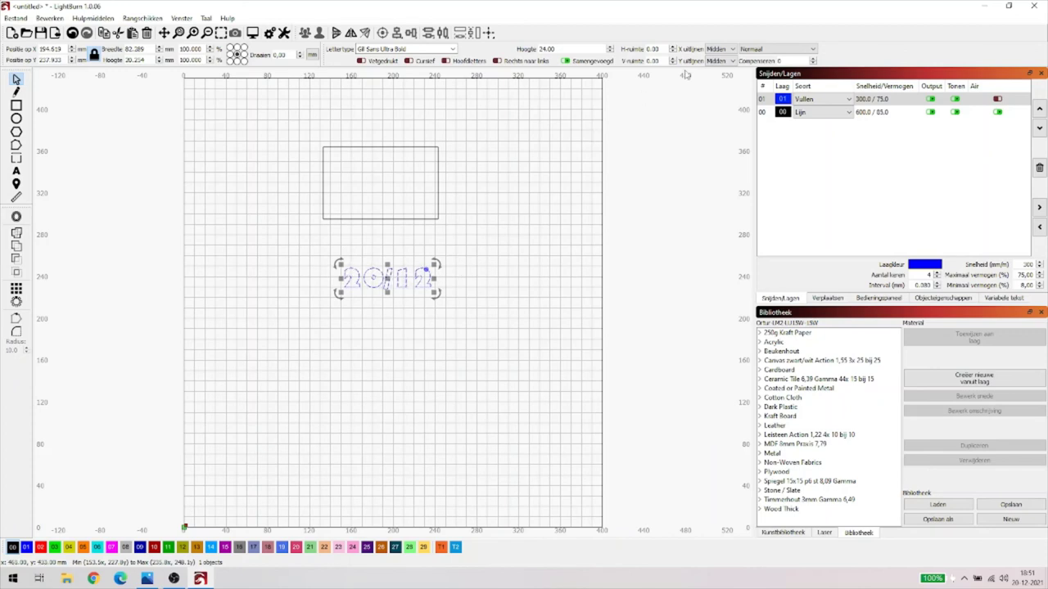
left_click(749, 51)
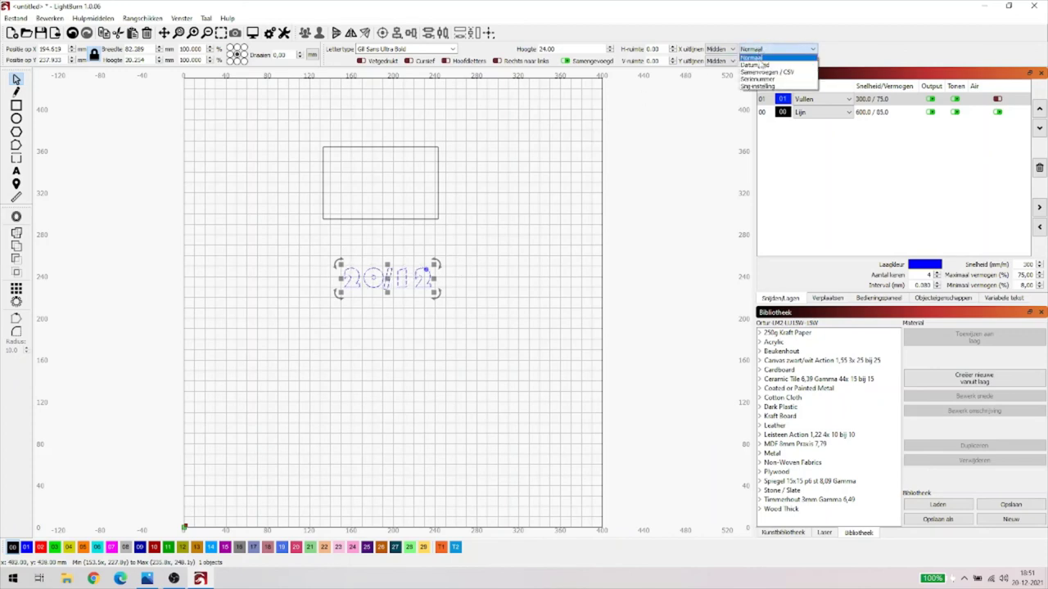
left_click(755, 64)
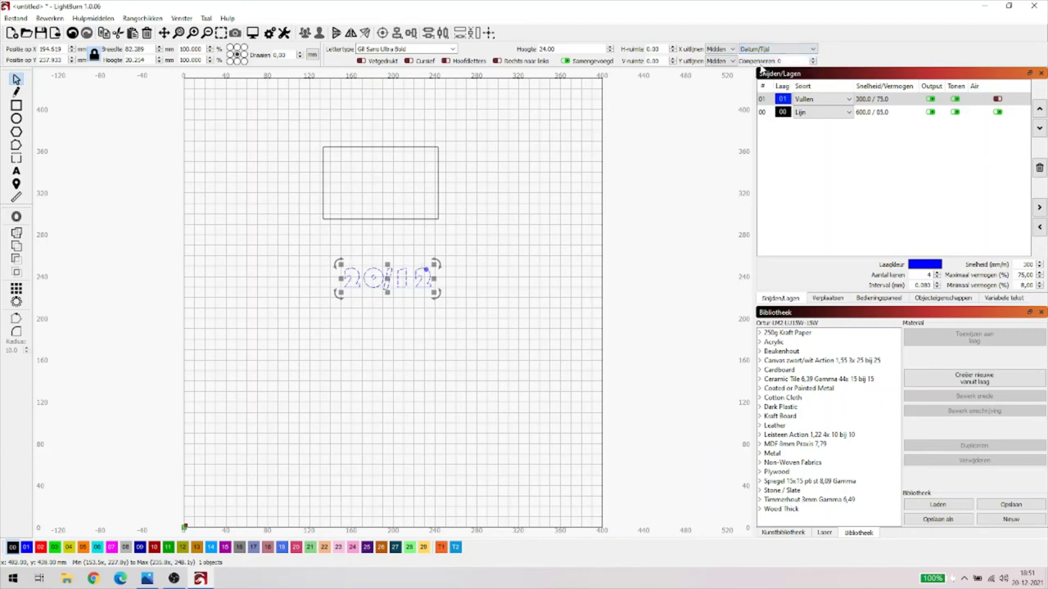
left_click(778, 51)
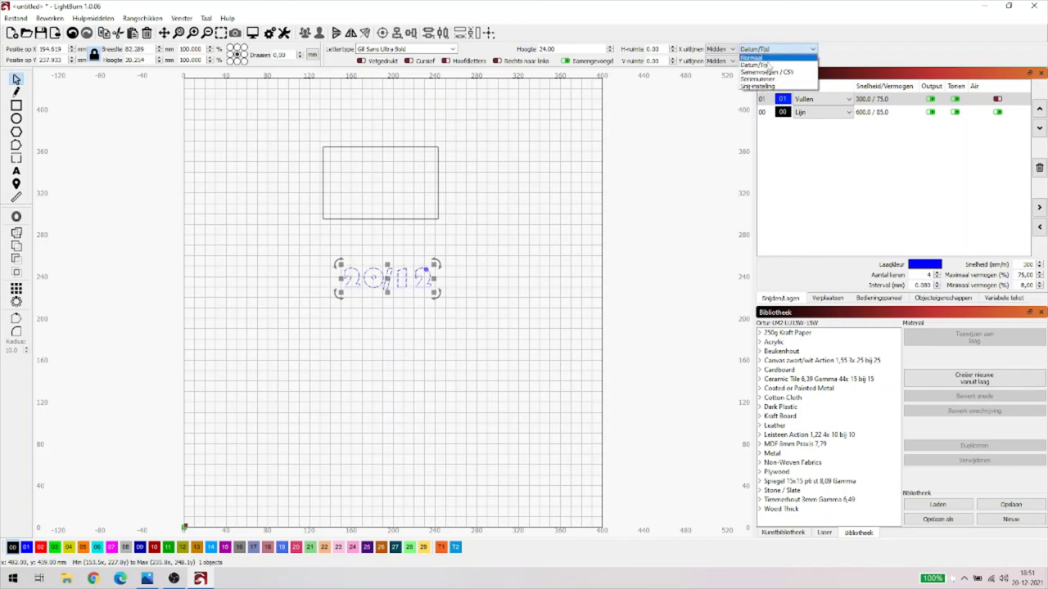
left_click(769, 66)
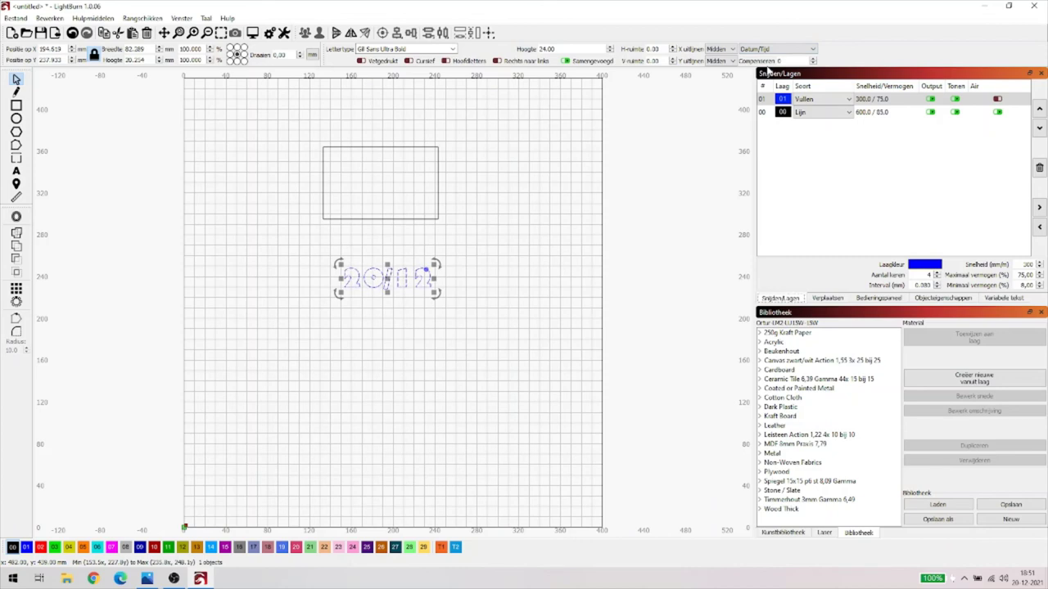
left_click(791, 51)
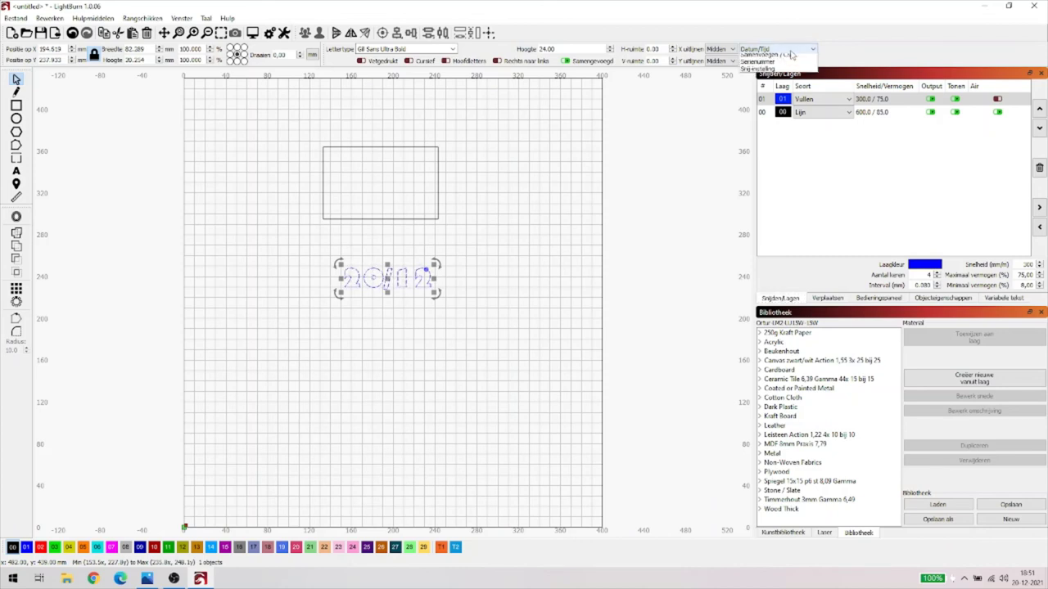
left_click(774, 58)
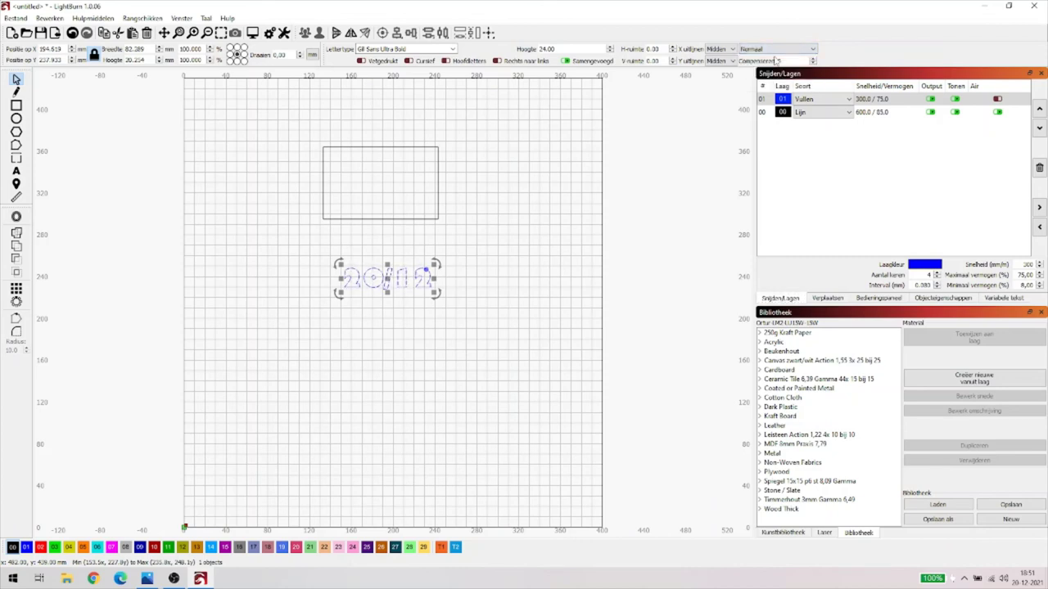
- Try the Serienummer text type on the 20/12 text and return it to Normaal
left_click(782, 51)
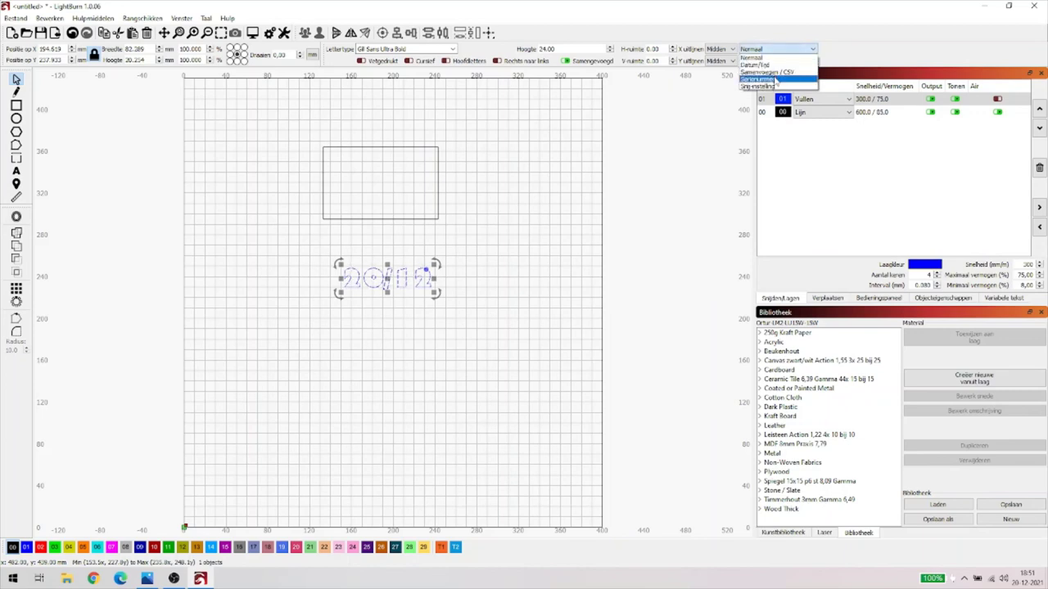
left_click(777, 80)
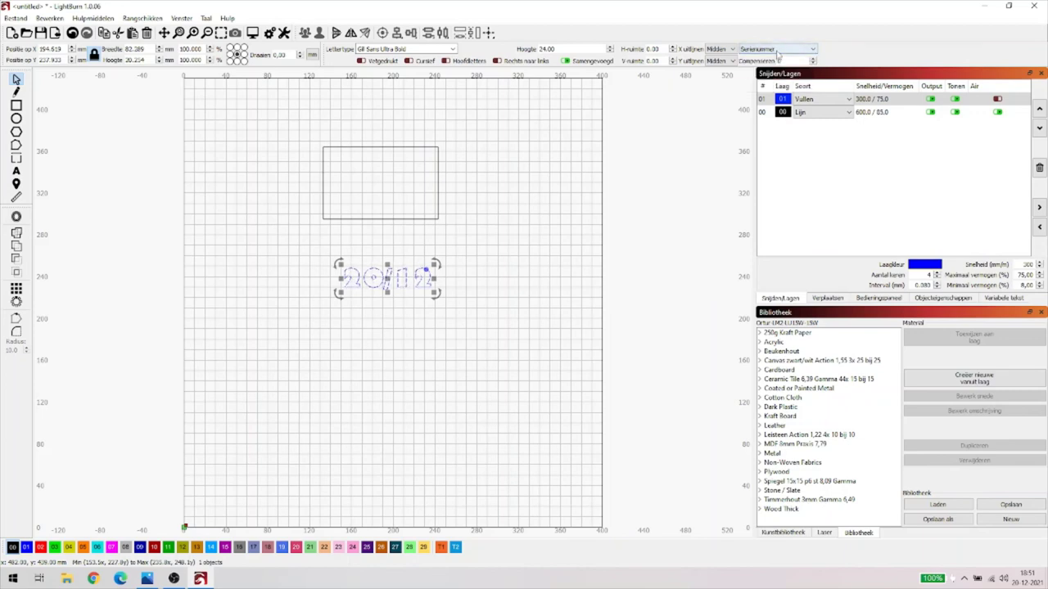
left_click(778, 52)
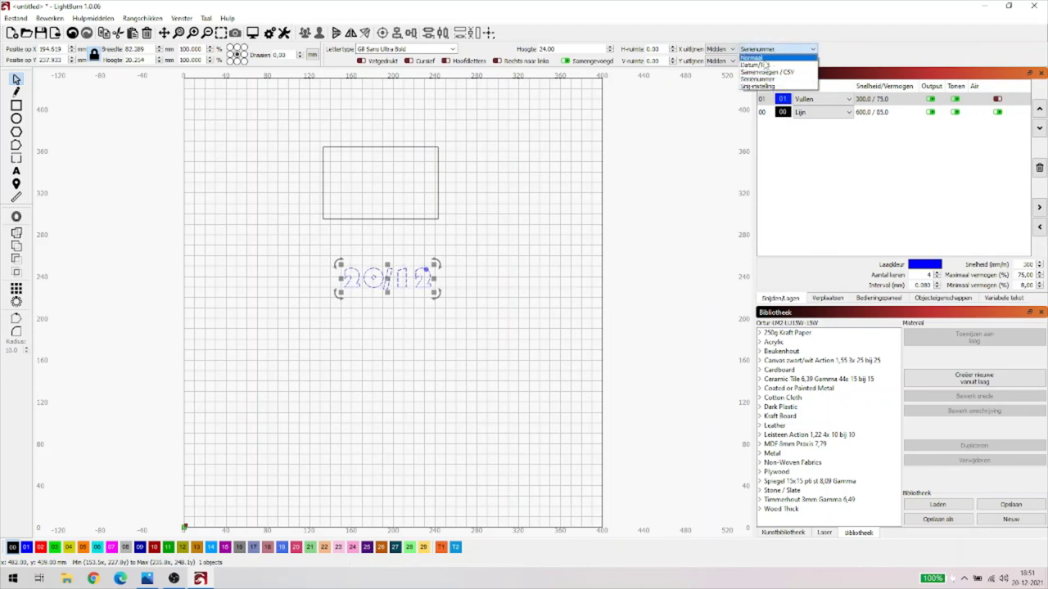
left_click(764, 58)
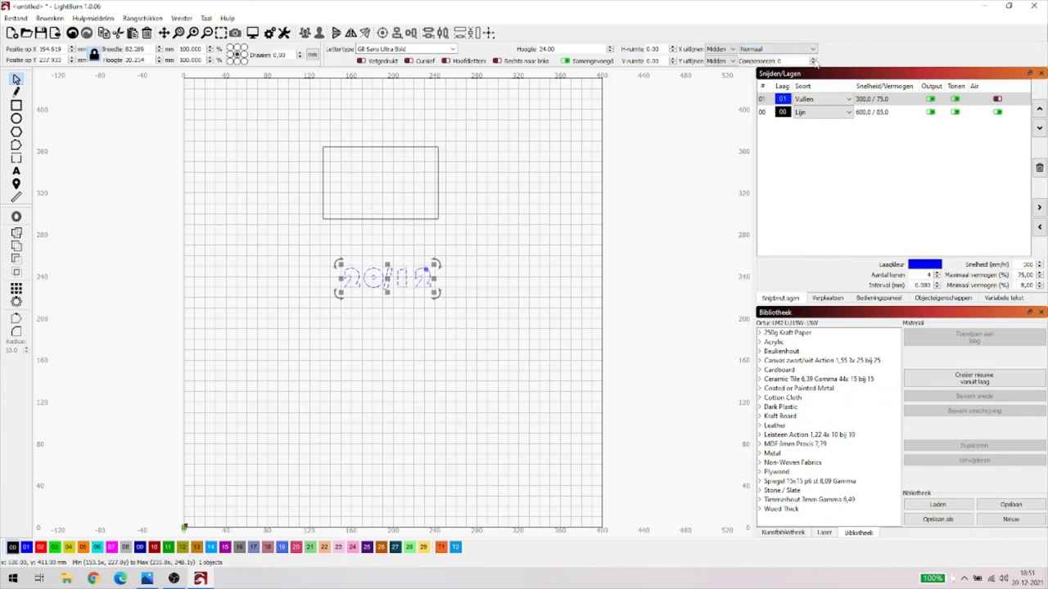
- Try adjusting the Compenseren value of the 20/12 text and set it back to 0
left_click(814, 63)
left_click(814, 63)
type("0")
- Delete the 20/12 text below the rectangle
left_click(329, 380)
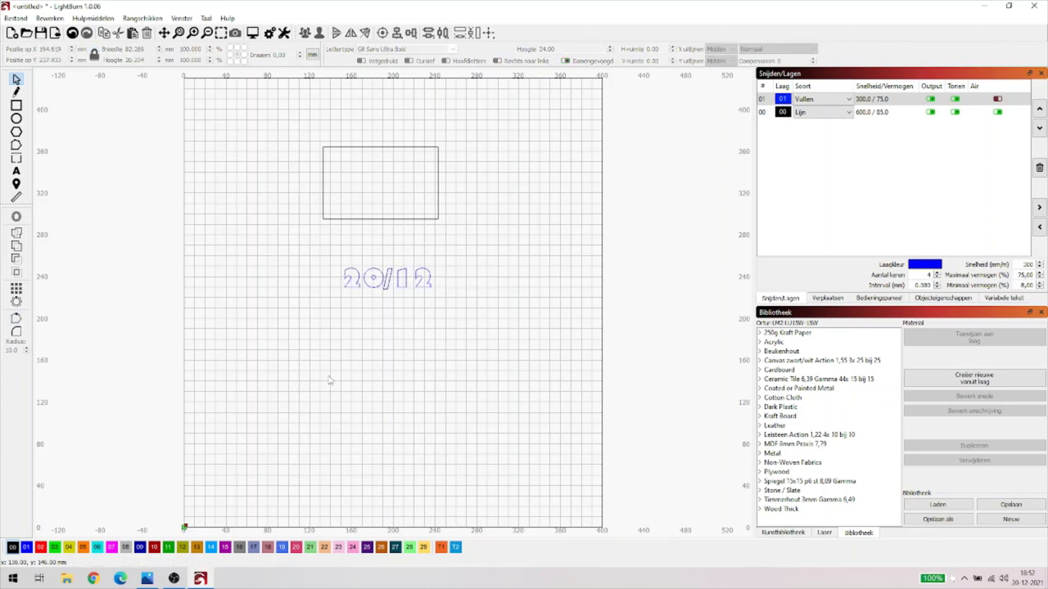
left_click(351, 286)
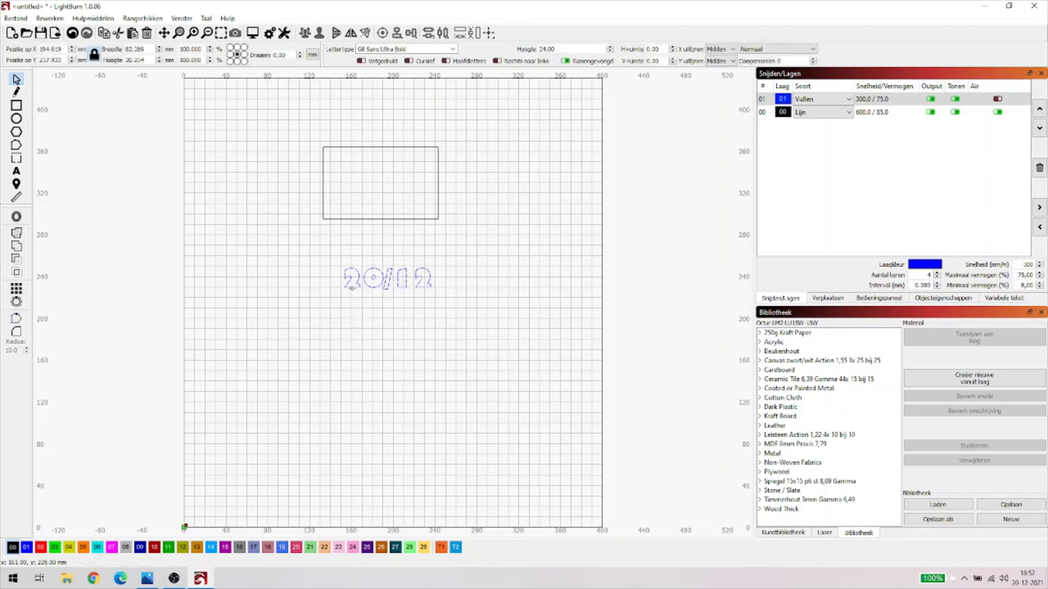
key("Delete")
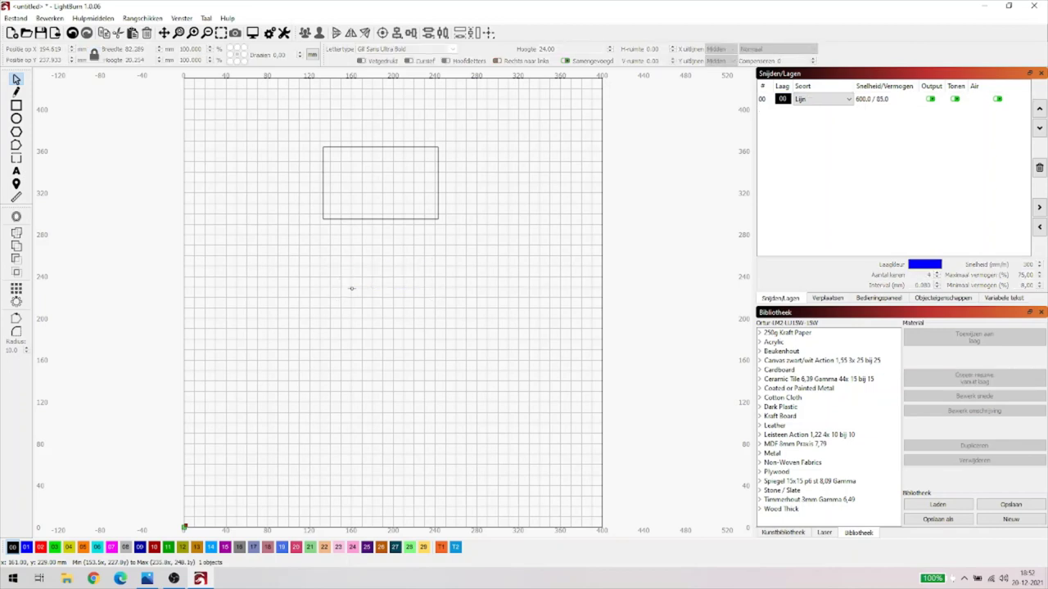